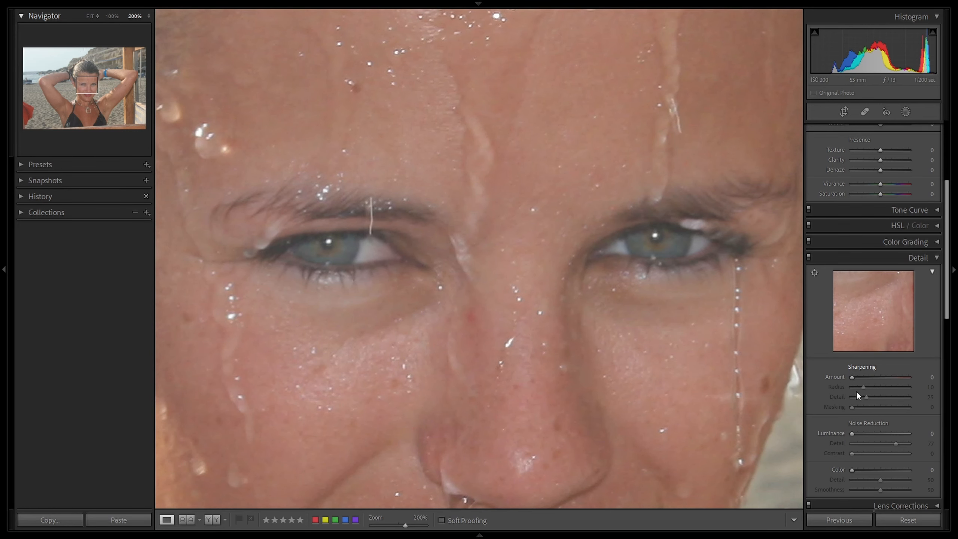
- Set the portrait's Sharpening Amount to 133 and compare the photo with the Detail adjustments off and on
{"action": "left_click_drag", "start_coordinate": [854, 377], "coordinate": [910, 383]}
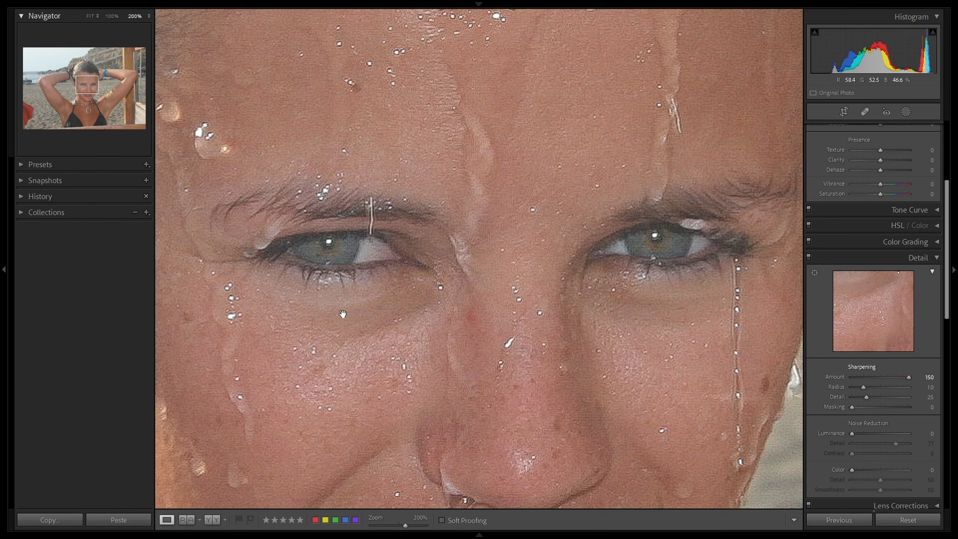
{"action": "mouse_move", "coordinate": [908, 378]}
{"action": "left_mouse_down"}
{"action": "mouse_move", "coordinate": [866, 377]}
{"action": "mouse_move", "coordinate": [902, 377]}
{"action": "left_mouse_up"}
{"action": "left_click", "coordinate": [808, 257]}
{"action": "left_click", "coordinate": [808, 256]}
- Open the grey four-tone test image and set its Sharpening Radius to 3.0
{"action": "mouse_move", "coordinate": [486, 534]}
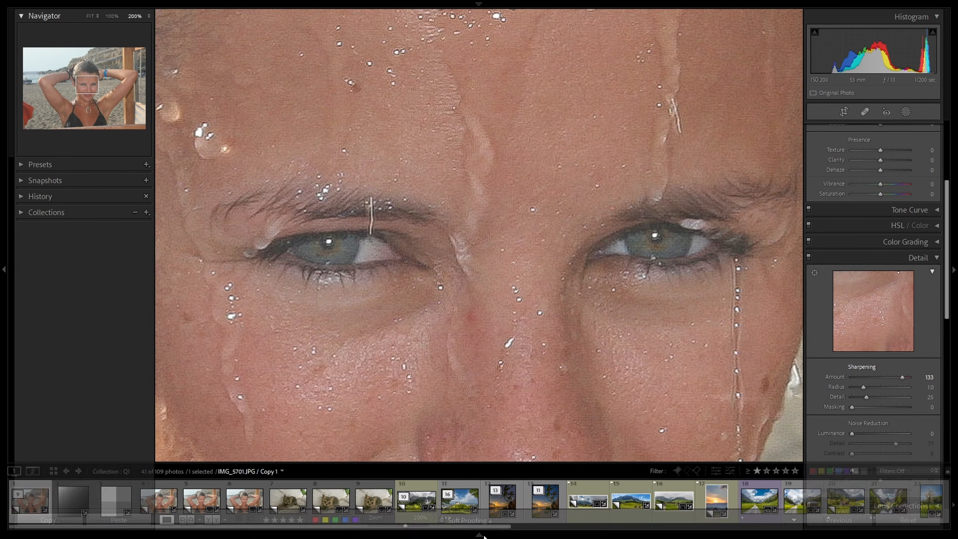
{"action": "left_click", "coordinate": [113, 507]}
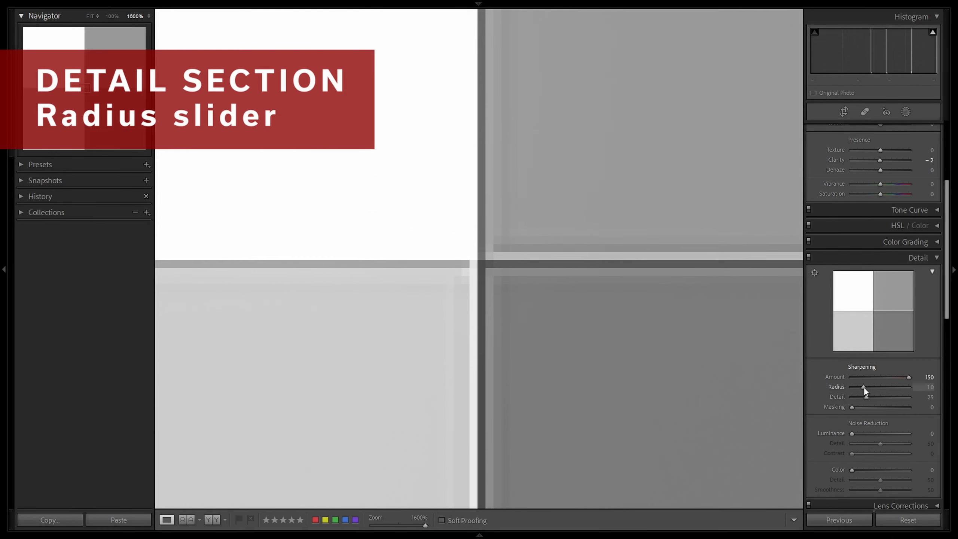
{"action": "left_click_drag", "start_coordinate": [863, 387], "coordinate": [902, 389]}
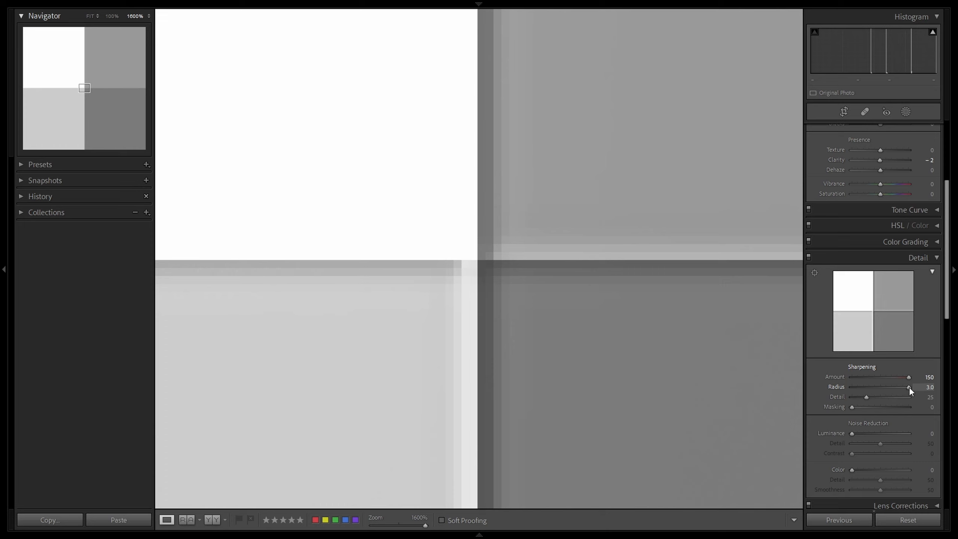
{"action": "mouse_move", "coordinate": [909, 387]}
{"action": "left_mouse_down"}
{"action": "mouse_move", "coordinate": [836, 388]}
{"action": "mouse_move", "coordinate": [908, 399]}
{"action": "left_mouse_up"}
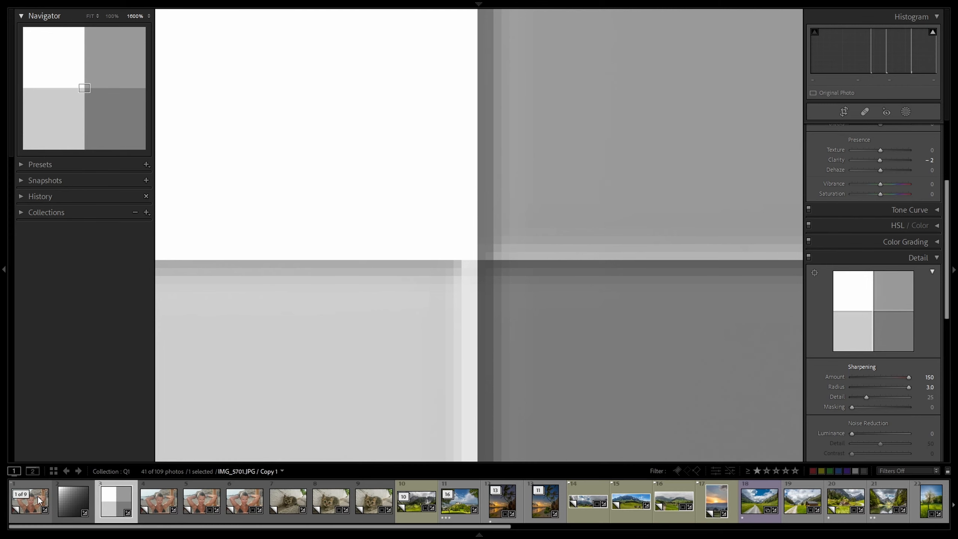
- Return to the first portrait at 200% zoom and set its Sharpening Radius to 3.0
{"action": "left_click", "coordinate": [28, 502]}
{"action": "left_click", "coordinate": [505, 288]}
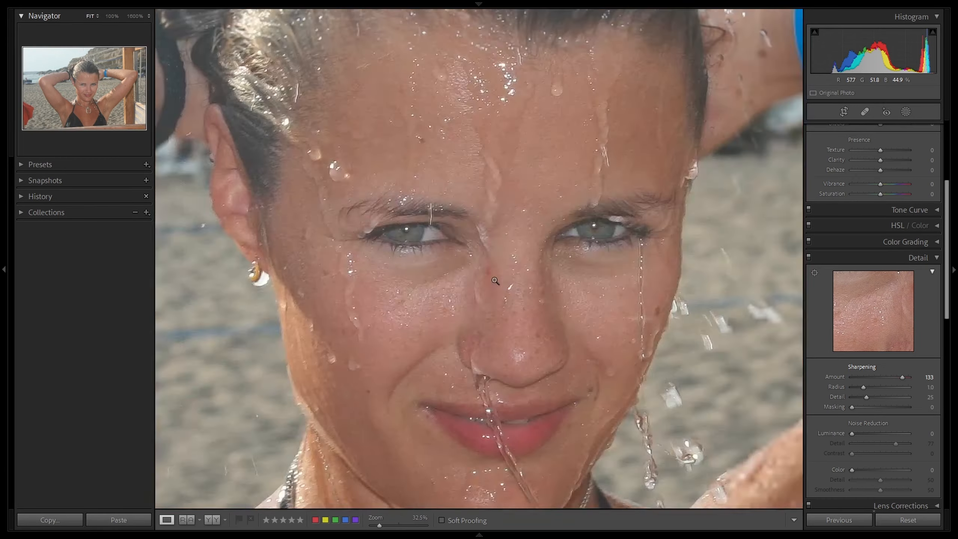
{"action": "left_click", "coordinate": [141, 16]}
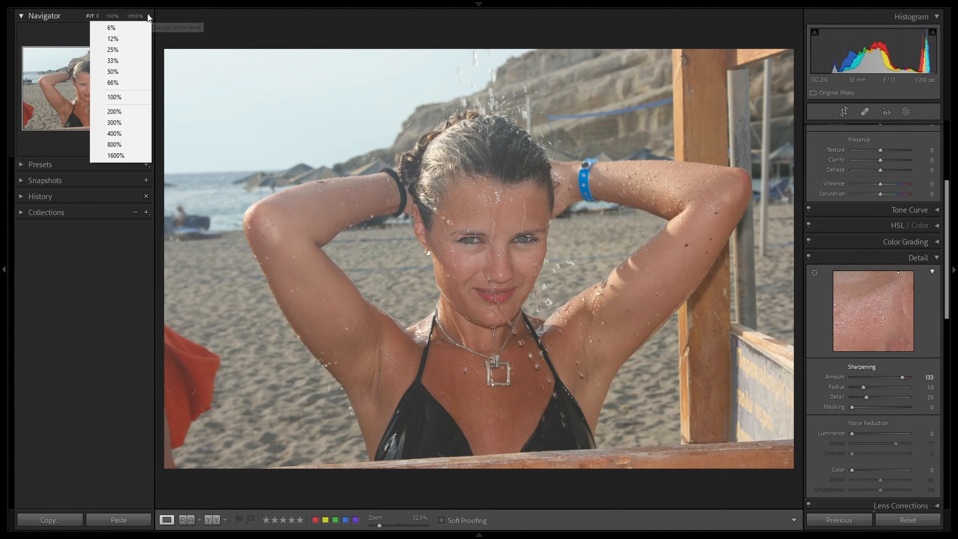
{"action": "left_click", "coordinate": [119, 112]}
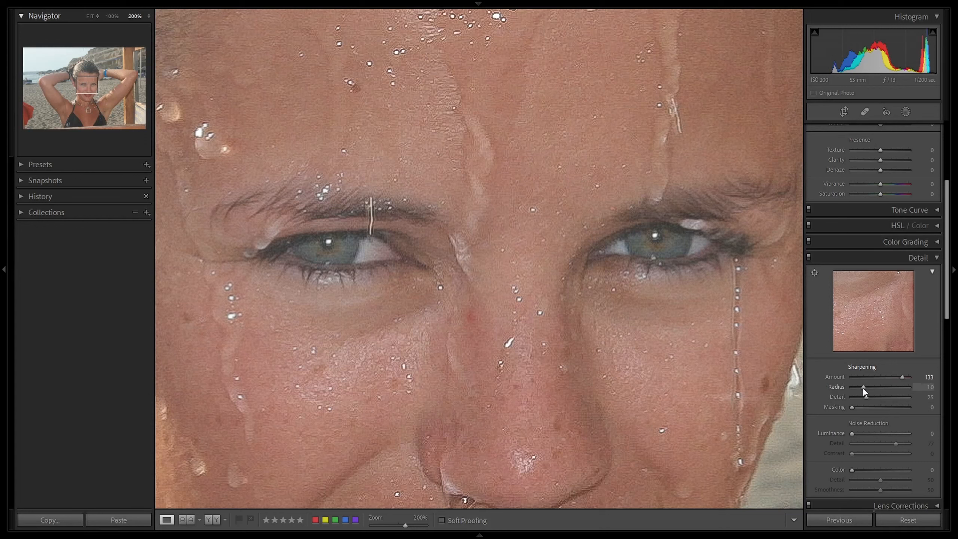
{"action": "left_click_drag", "start_coordinate": [862, 387], "coordinate": [872, 389]}
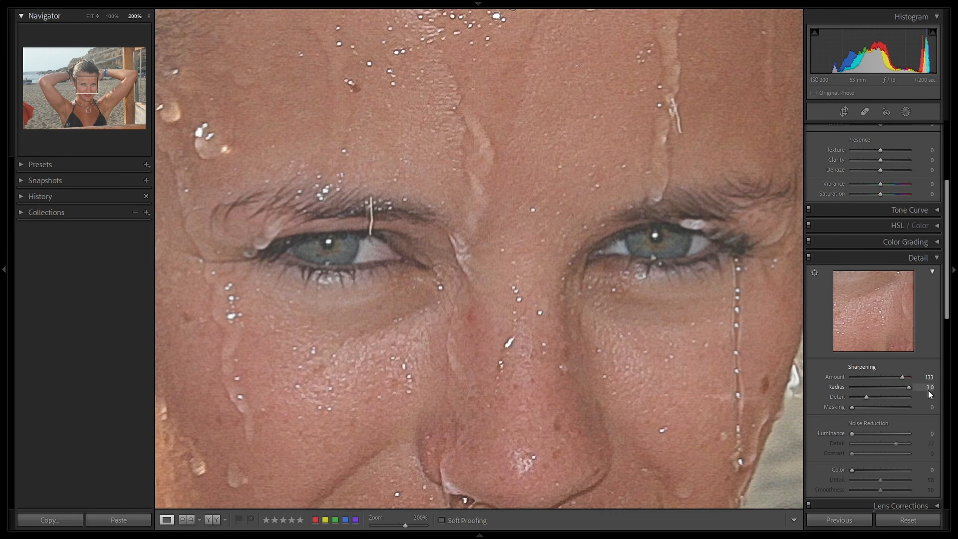
{"action": "left_click_drag", "start_coordinate": [875, 388], "coordinate": [904, 393]}
{"action": "left_click_drag", "start_coordinate": [909, 386], "coordinate": [882, 385]}
- Raise the Sharpening Detail of the grey test image details_panel_01.png to 100
{"action": "mouse_move", "coordinate": [492, 526]}
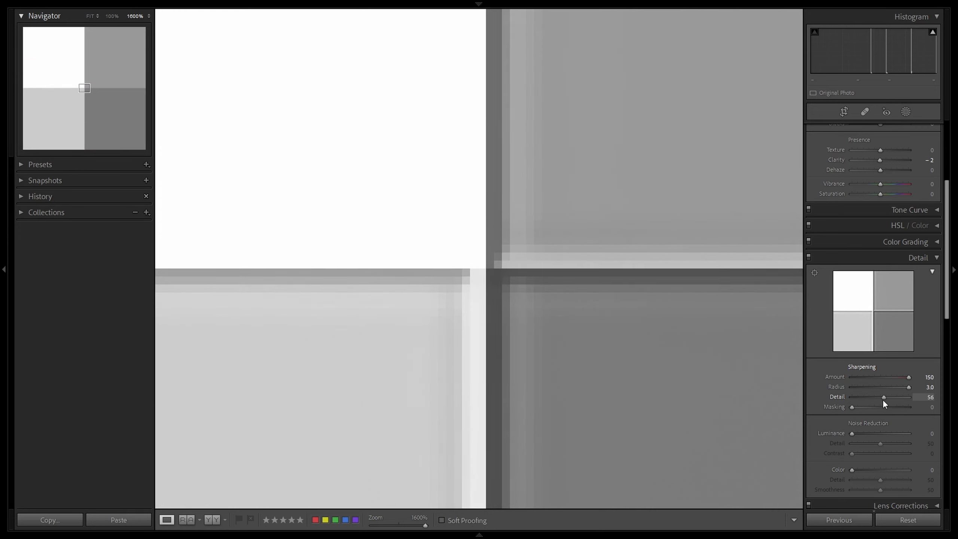
{"action": "left_click_drag", "start_coordinate": [880, 400], "coordinate": [917, 401]}
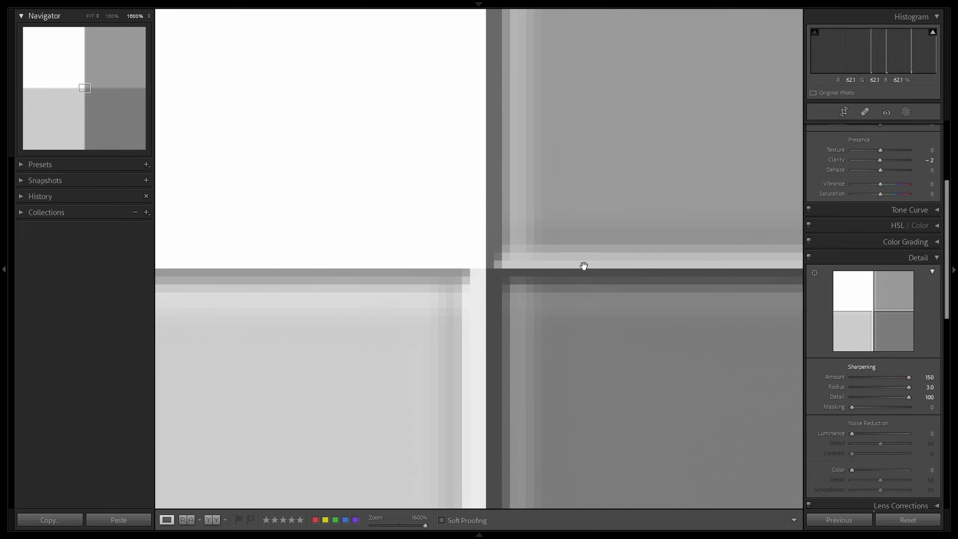
{"action": "mouse_move", "coordinate": [892, 397]}
{"action": "left_mouse_down"}
{"action": "mouse_move", "coordinate": [866, 398]}
{"action": "mouse_move", "coordinate": [919, 401]}
{"action": "mouse_move", "coordinate": [852, 399]}
{"action": "mouse_move", "coordinate": [905, 401]}
{"action": "left_mouse_up"}
- Return to the first portrait at 200% zoom and set its Sharpening Detail to 42
{"action": "mouse_move", "coordinate": [471, 535]}
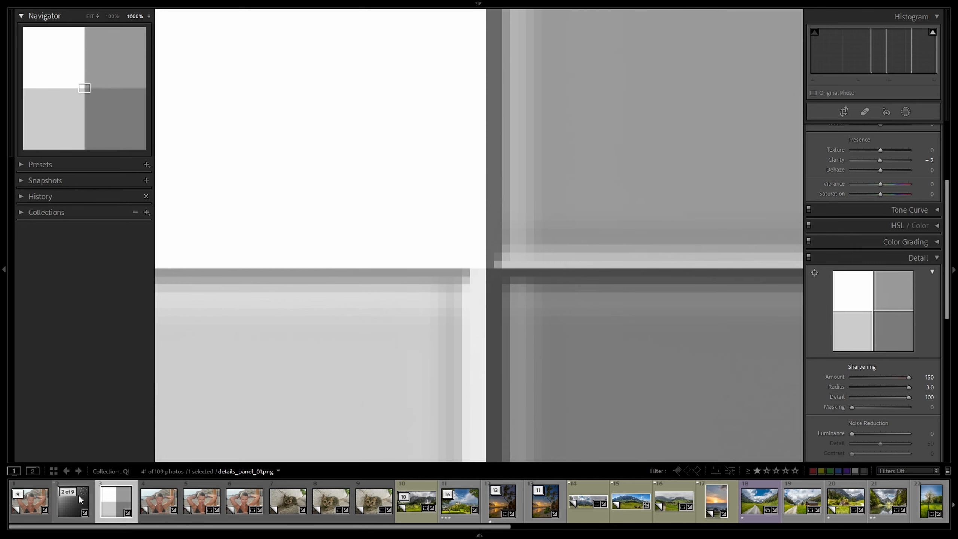
{"action": "left_click", "coordinate": [34, 507]}
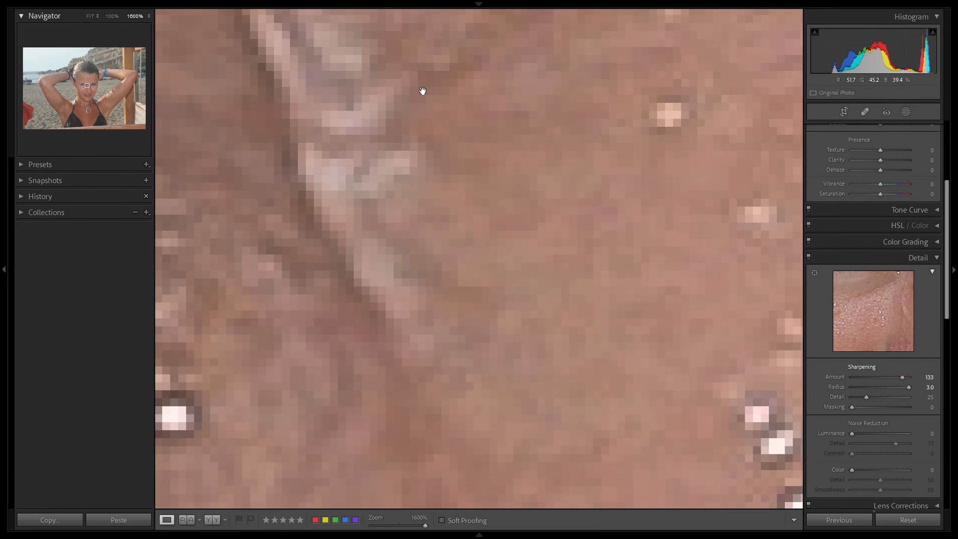
{"action": "left_click", "coordinate": [147, 17]}
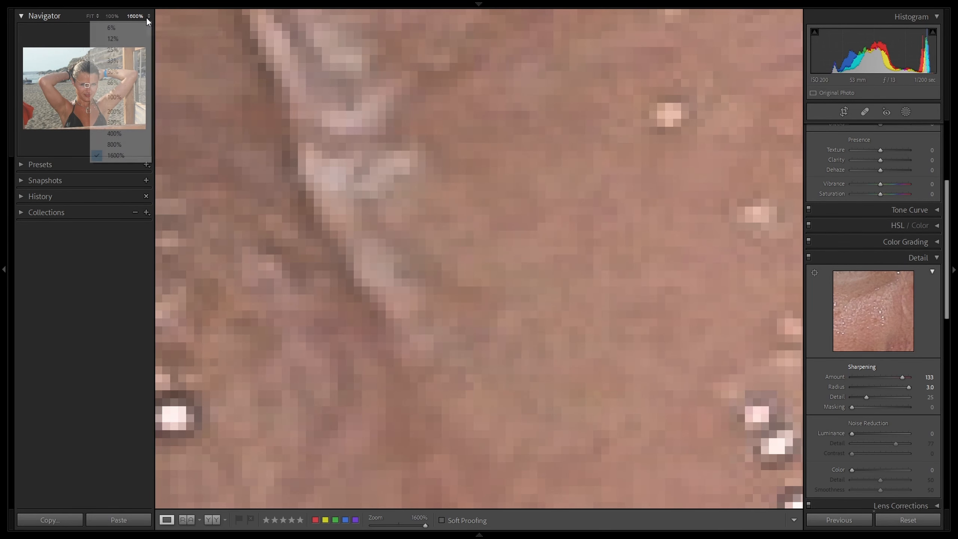
{"action": "left_click", "coordinate": [138, 113]}
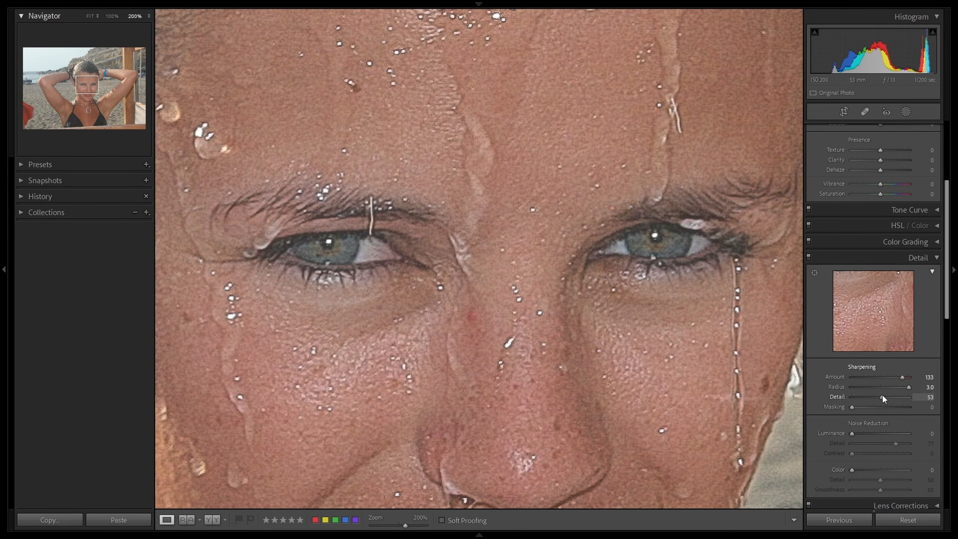
{"action": "left_click_drag", "start_coordinate": [875, 395], "coordinate": [913, 395]}
{"action": "mouse_move", "coordinate": [880, 398]}
{"action": "left_mouse_down"}
{"action": "mouse_move", "coordinate": [844, 400]}
{"action": "mouse_move", "coordinate": [881, 400]}
{"action": "mouse_move", "coordinate": [863, 401]}
{"action": "mouse_move", "coordinate": [871, 401]}
{"action": "left_mouse_up"}
- Switch the portrait's Detail adjustments off and on repeatedly to compare it with and without sharpening
{"action": "left_click", "coordinate": [808, 257]}
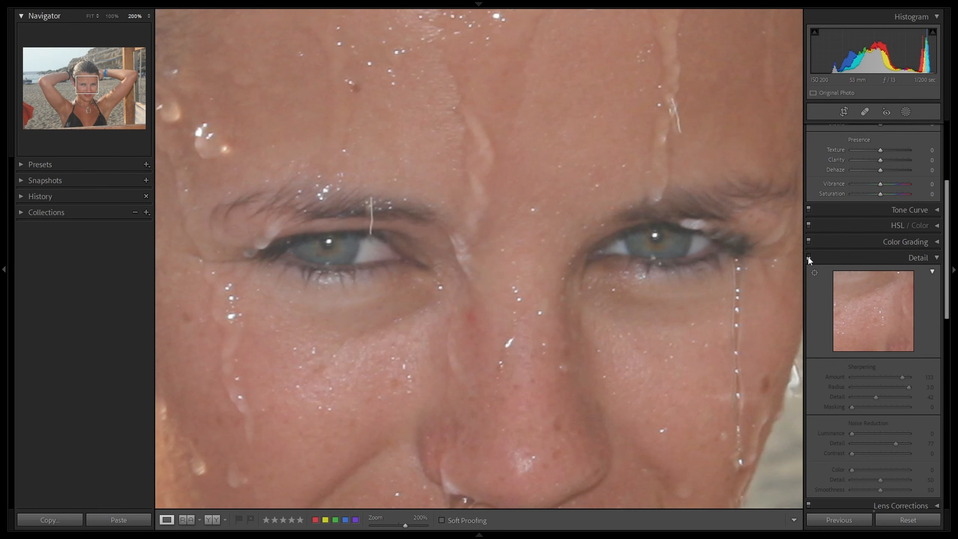
{"action": "left_click", "coordinate": [808, 257]}
{"action": "left_click", "coordinate": [807, 257]}
{"action": "left_click", "coordinate": [808, 257]}
{"action": "left_click", "coordinate": [808, 257]}
{"action": "left_click", "coordinate": [809, 257]}
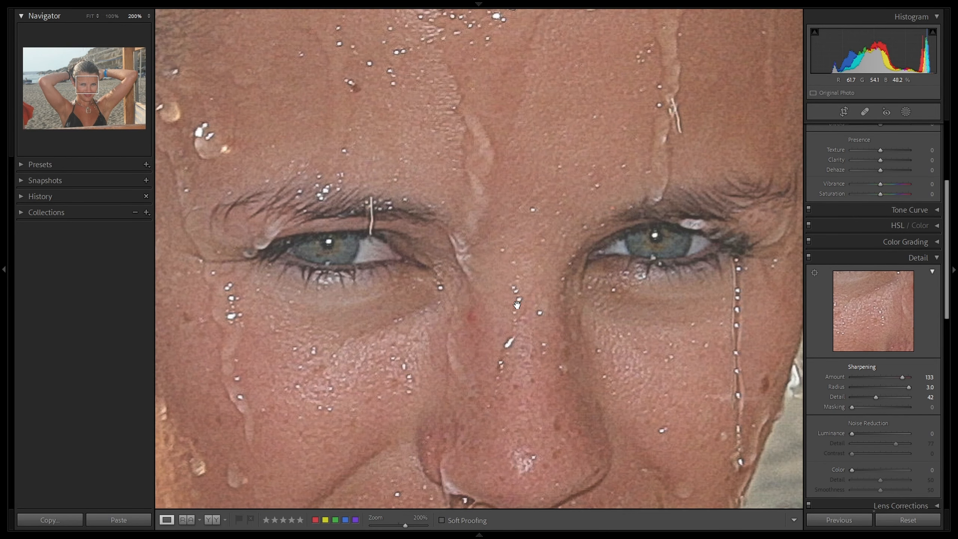
- Open the grey four-tone test image, preview its sharpening mask and set Masking to 33
{"action": "mouse_move", "coordinate": [469, 533]}
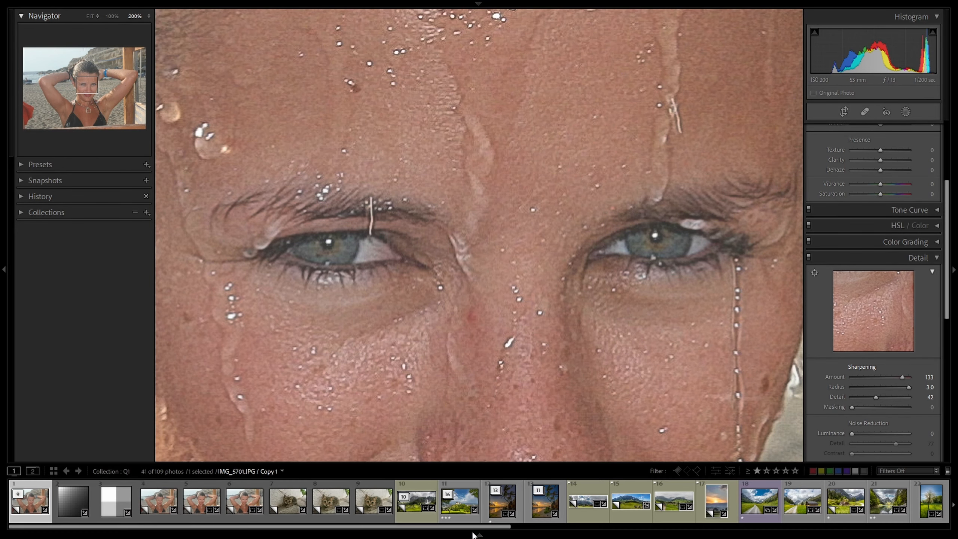
{"action": "left_click", "coordinate": [117, 502]}
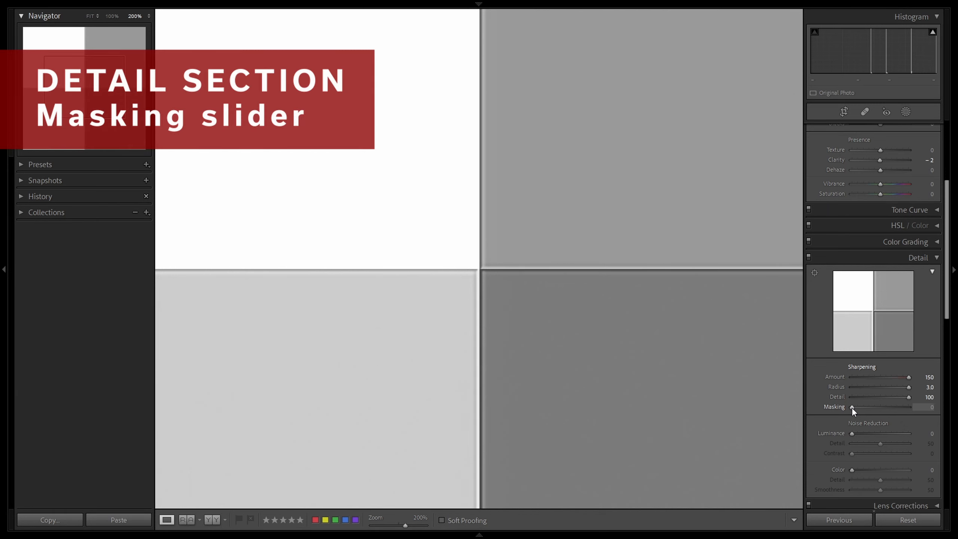
{"action": "key", "text": "alt"}
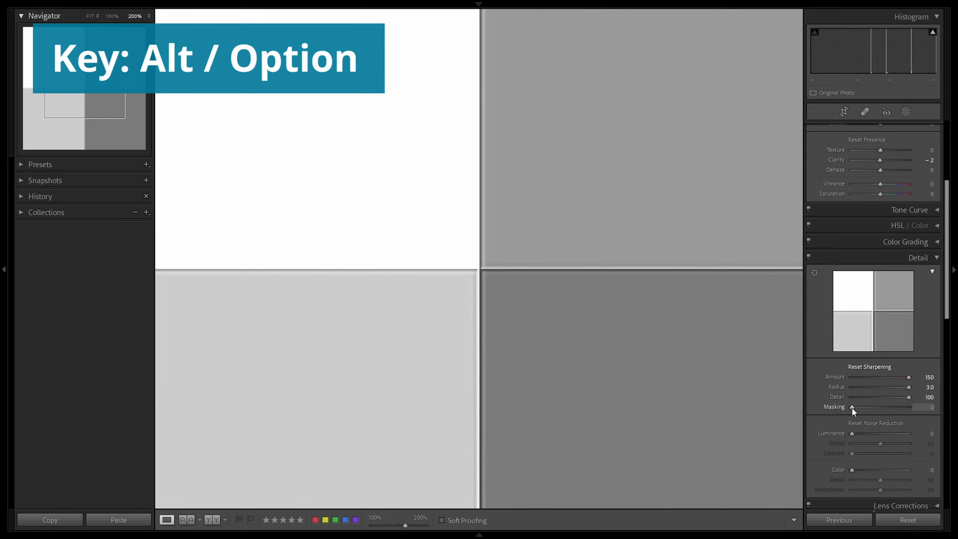
{"action": "left_click", "coordinate": [851, 408], "text": "alt"}
{"action": "mouse_move", "coordinate": [853, 408]}
{"action": "left_mouse_down"}
{"action": "mouse_move", "coordinate": [900, 414]}
{"action": "mouse_move", "coordinate": [858, 409]}
{"action": "mouse_move", "coordinate": [878, 411]}
{"action": "mouse_move", "coordinate": [871, 411]}
{"action": "left_mouse_up"}
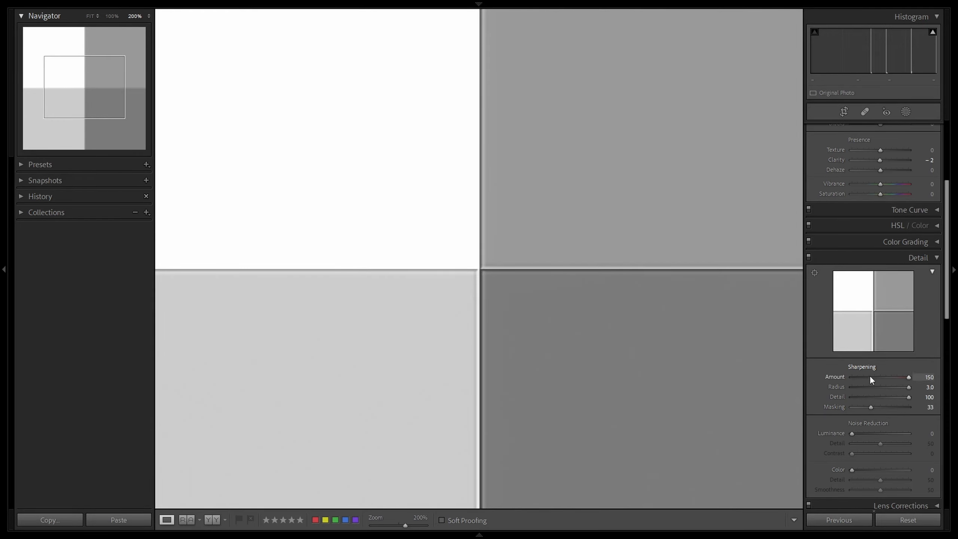
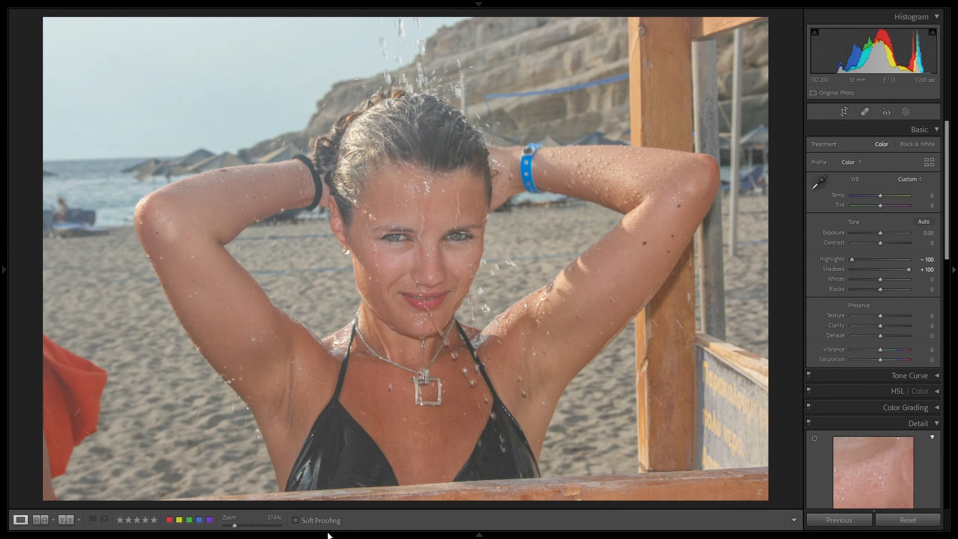
- Show the portrait in Reference View and zoom both the reference and active photos in on the face
{"action": "left_click", "coordinate": [40, 519]}
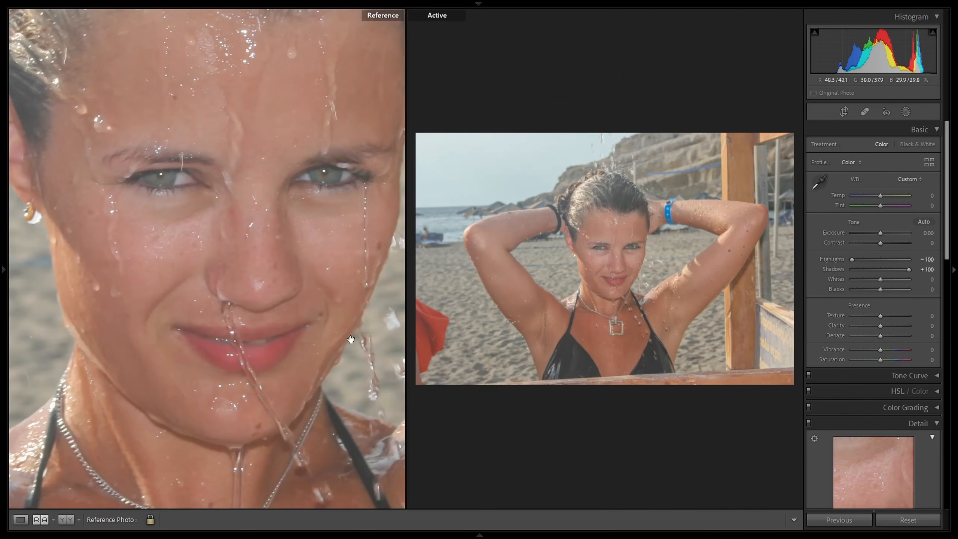
{"action": "left_click", "coordinate": [207, 204]}
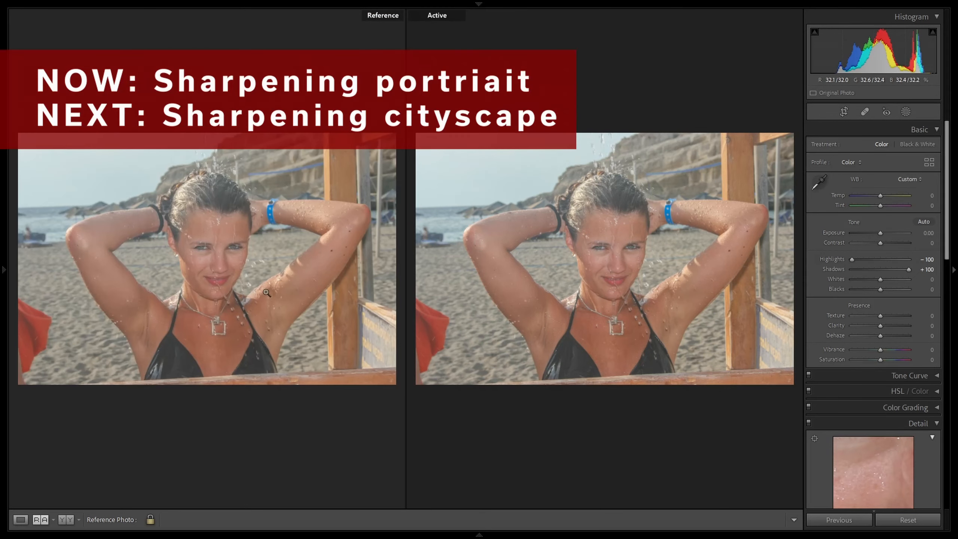
{"action": "left_click", "coordinate": [219, 264]}
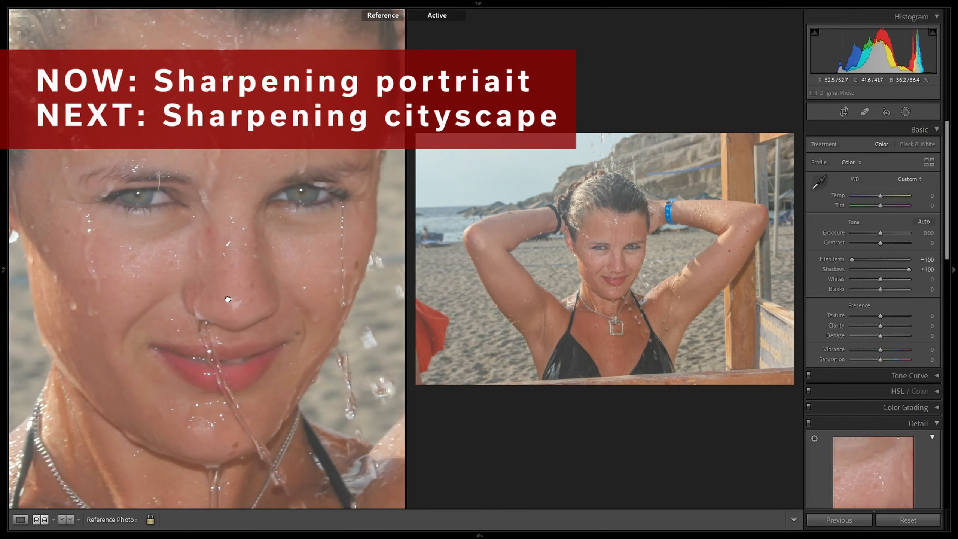
{"action": "left_click", "coordinate": [615, 270]}
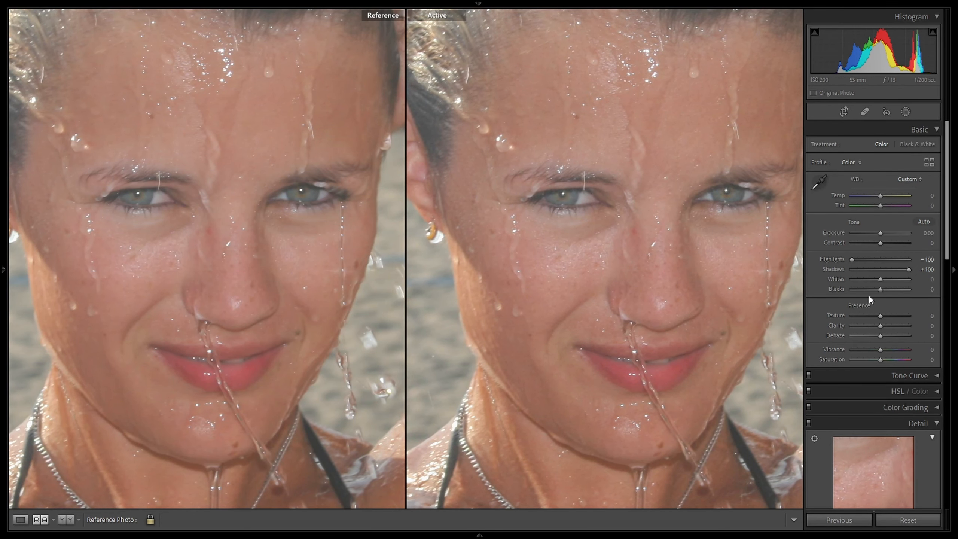
- Set the active portrait's Sharpening Amount to 143 and compare it with the Detail adjustments off and on
{"action": "scroll", "coordinate": [868, 296], "scroll_direction": "down", "scroll_amount": 15}
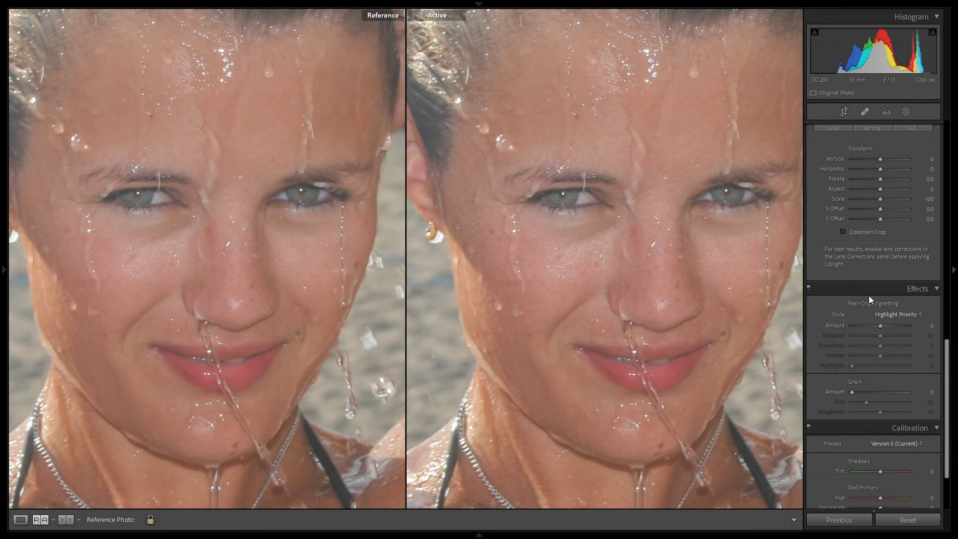
{"action": "scroll", "coordinate": [869, 295], "scroll_direction": "up", "scroll_amount": 8}
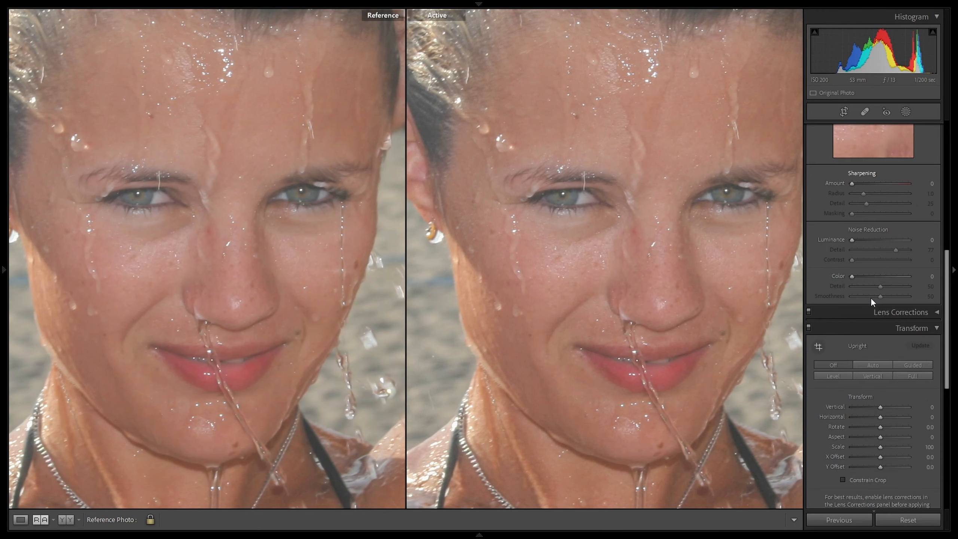
{"action": "scroll", "coordinate": [871, 300], "scroll_direction": "up", "scroll_amount": 4}
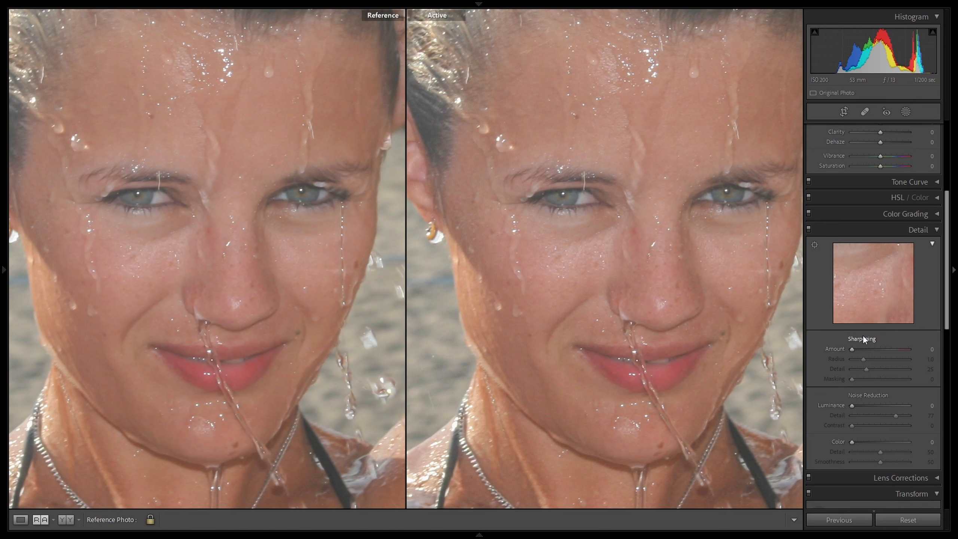
{"action": "left_click_drag", "start_coordinate": [851, 349], "coordinate": [897, 355]}
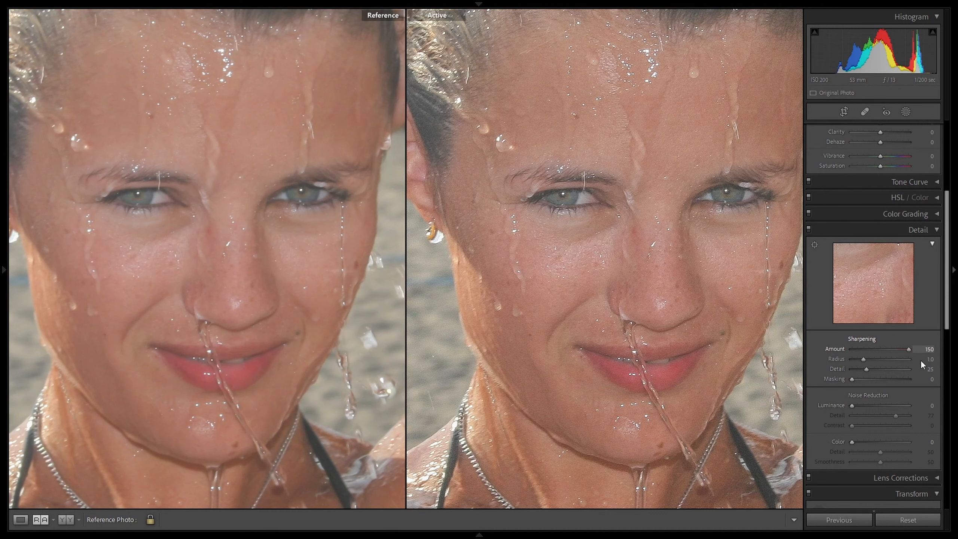
{"action": "left_click_drag", "start_coordinate": [915, 360], "coordinate": [905, 360]}
{"action": "left_click", "coordinate": [807, 228]}
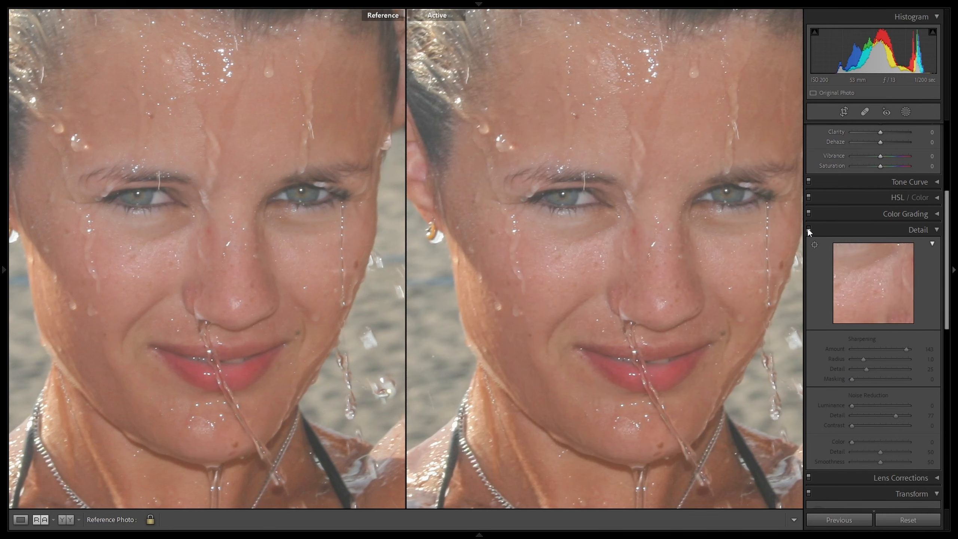
{"action": "left_click", "coordinate": [808, 228]}
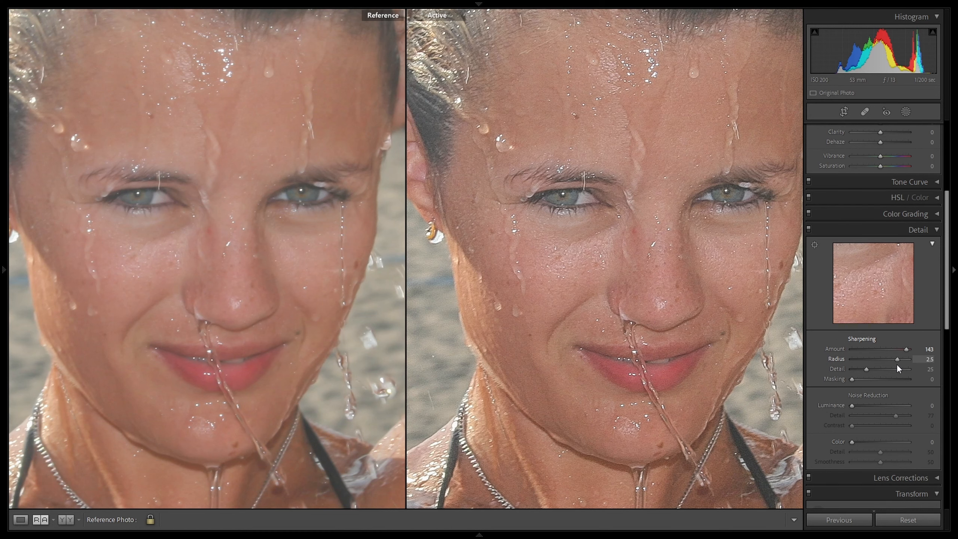
- Set the active portrait's Sharpening Amount to 150 and Radius to 3.0
{"action": "left_click_drag", "start_coordinate": [887, 367], "coordinate": [877, 364]}
{"action": "left_click_drag", "start_coordinate": [905, 349], "coordinate": [910, 349]}
{"action": "left_click_drag", "start_coordinate": [876, 359], "coordinate": [828, 364]}
- Set the active portrait's Sharpening Detail to 43
{"action": "left_click_drag", "start_coordinate": [898, 367], "coordinate": [888, 368]}
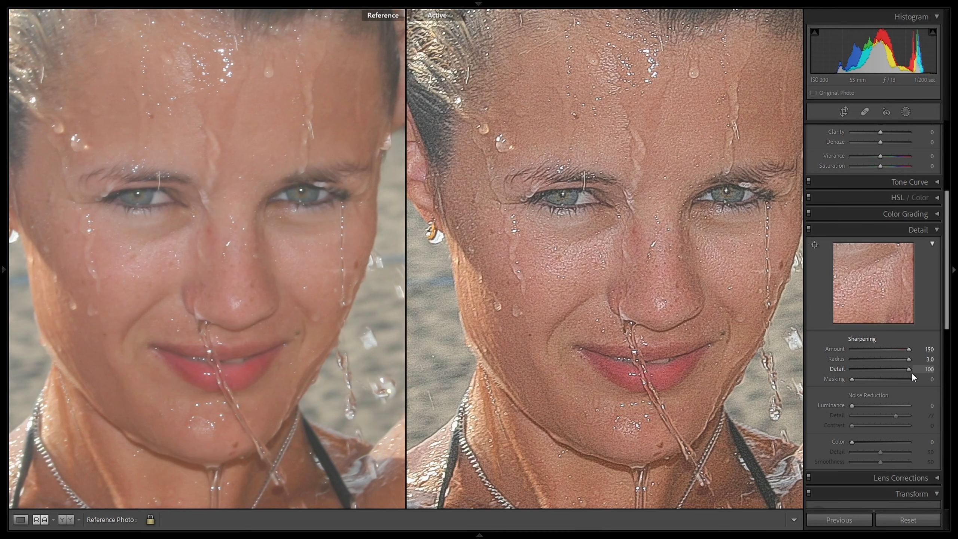
{"action": "left_click_drag", "start_coordinate": [905, 372], "coordinate": [872, 372]}
{"action": "left_click_drag", "start_coordinate": [873, 371], "coordinate": [876, 371]}
- Preview the sharpening mask on the active portrait and set its Sharpening Masking to 69
{"action": "key", "text": "alt"}
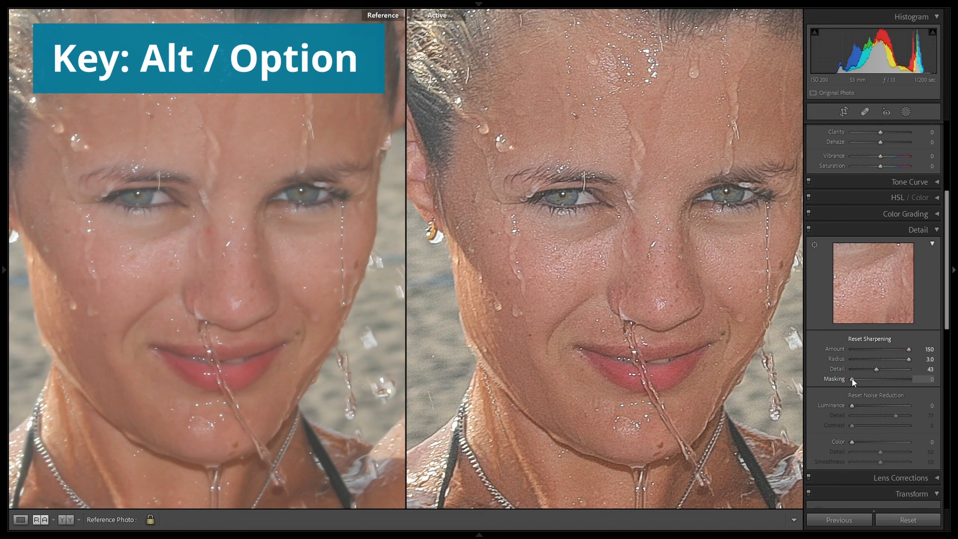
{"action": "left_click_drag", "start_coordinate": [851, 377], "coordinate": [851, 378]}
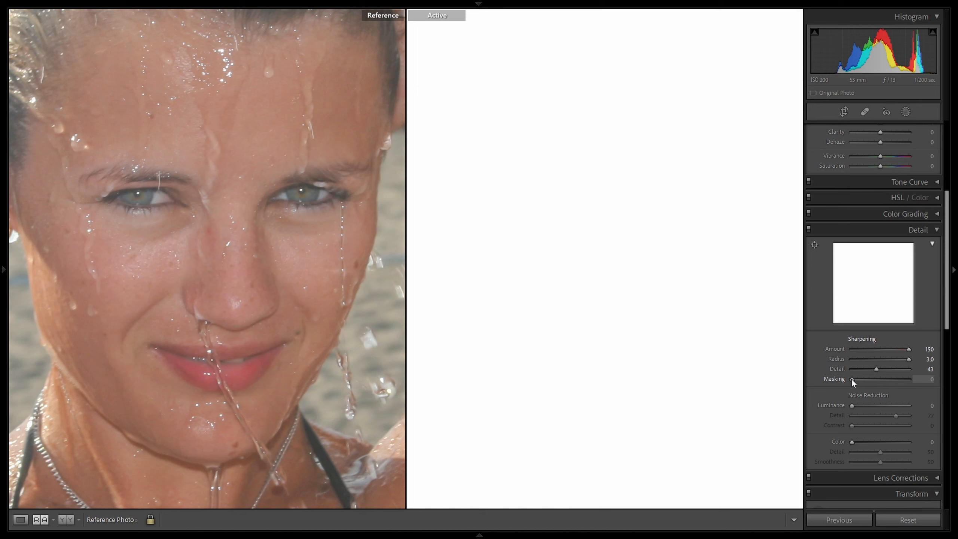
{"action": "left_click_drag", "start_coordinate": [851, 378], "coordinate": [895, 381]}
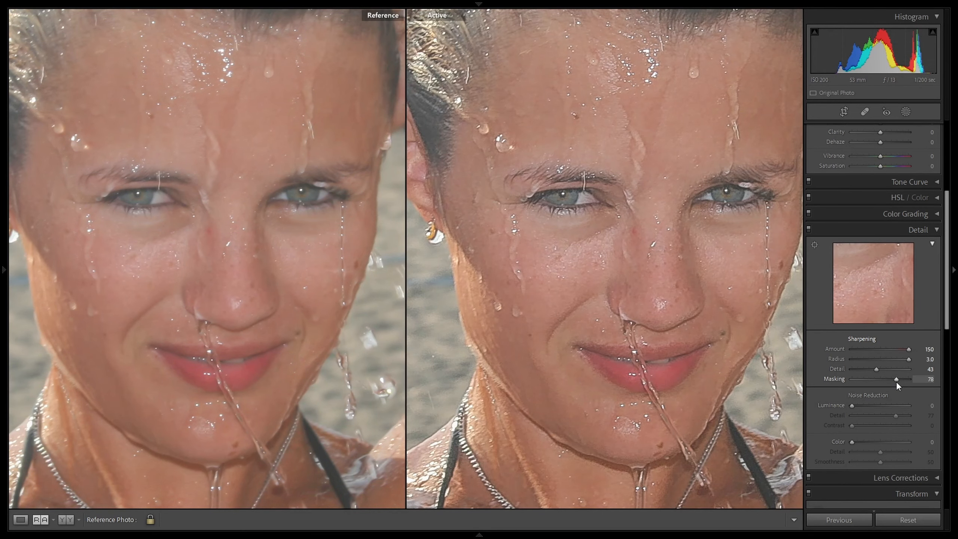
{"action": "scroll", "coordinate": [895, 381], "scroll_direction": "down", "scroll_amount": 6}
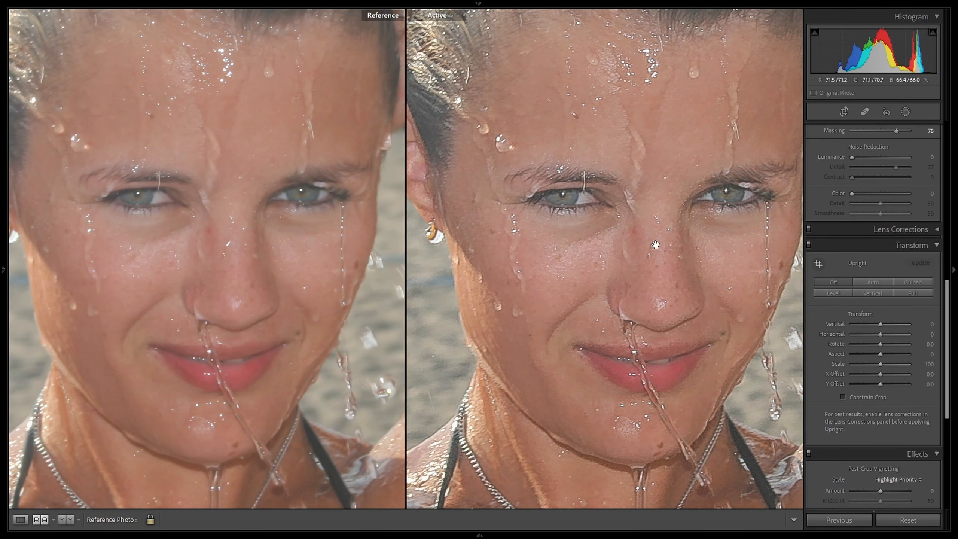
{"action": "mouse_move", "coordinate": [909, 326]}
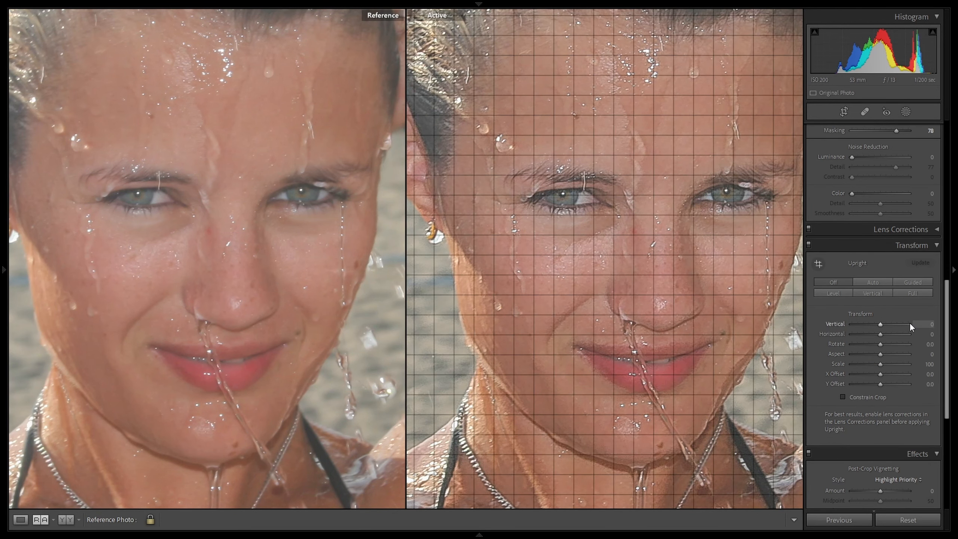
{"action": "scroll", "coordinate": [907, 320], "scroll_direction": "up", "scroll_amount": 4}
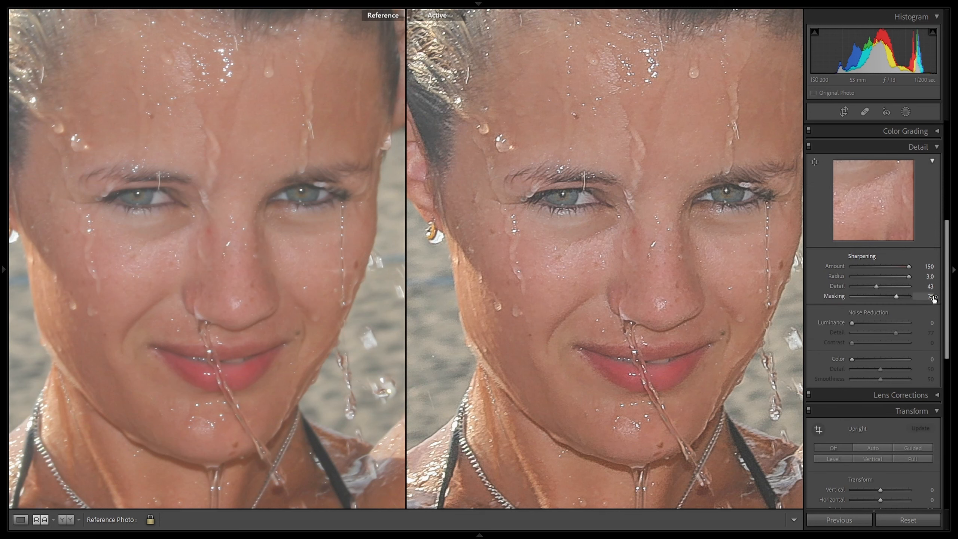
{"action": "mouse_move", "coordinate": [897, 296]}
{"action": "left_mouse_down"}
{"action": "mouse_move", "coordinate": [812, 296]}
{"action": "mouse_move", "coordinate": [892, 306]}
{"action": "left_mouse_up"}
- Compare the reference and active faces, leave Reference View and fit the whole portrait on screen in Loupe View
{"action": "left_click_drag", "start_coordinate": [579, 234], "coordinate": [355, 226]}
{"action": "left_click_drag", "start_coordinate": [156, 274], "coordinate": [373, 264]}
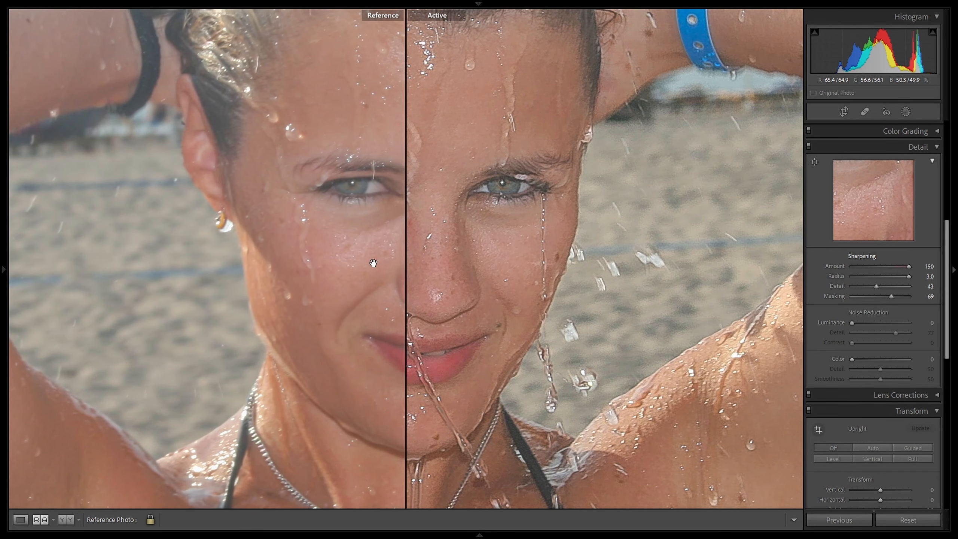
{"action": "key", "text": "d"}
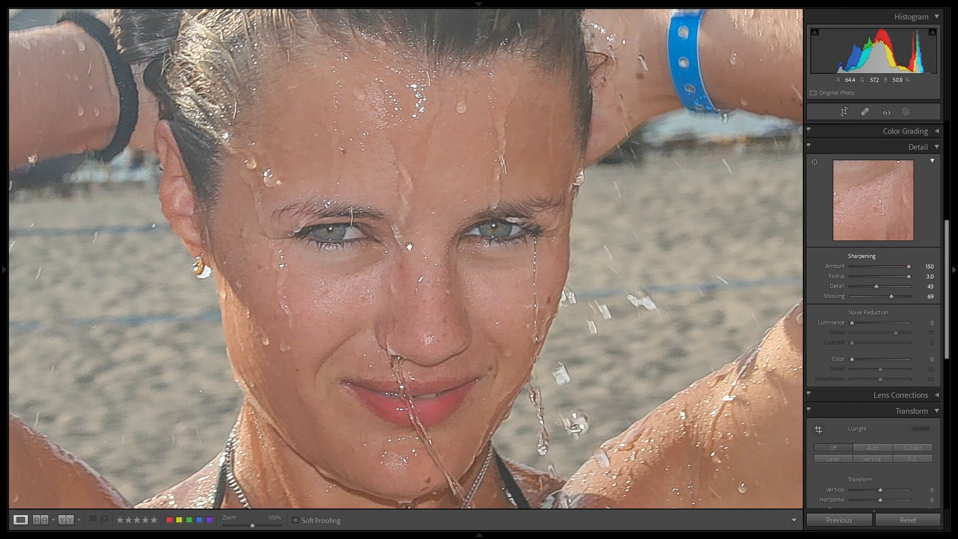
{"action": "left_click", "coordinate": [393, 241]}
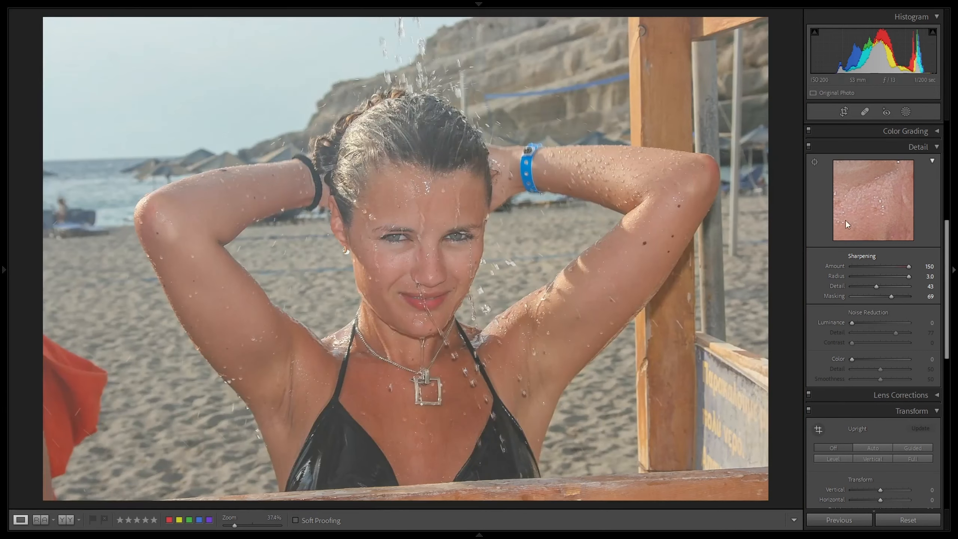
- Try Texture at +100 on the portrait, check the face at 100% zoom and return Texture to 0
{"action": "scroll", "coordinate": [868, 222], "scroll_direction": "up", "scroll_amount": 5}
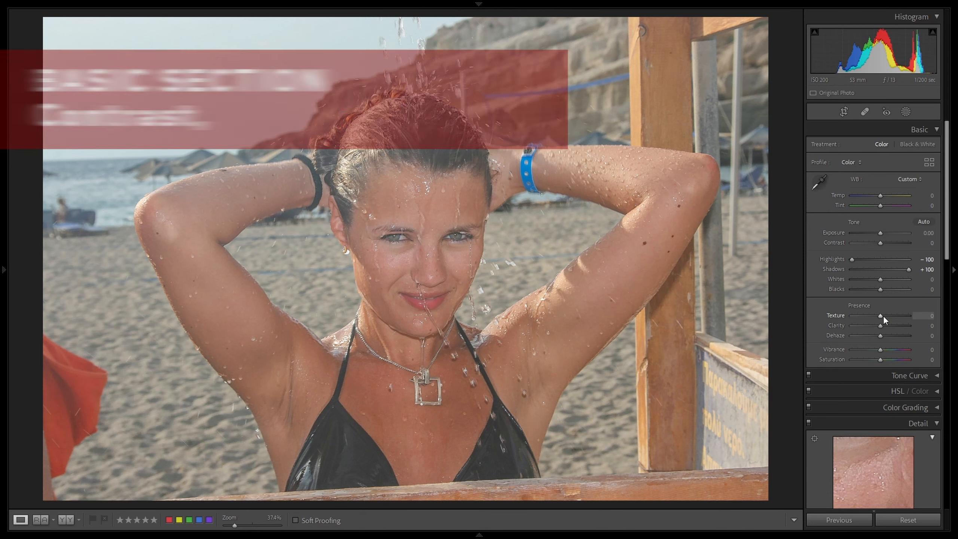
{"action": "left_click_drag", "start_coordinate": [883, 315], "coordinate": [915, 319]}
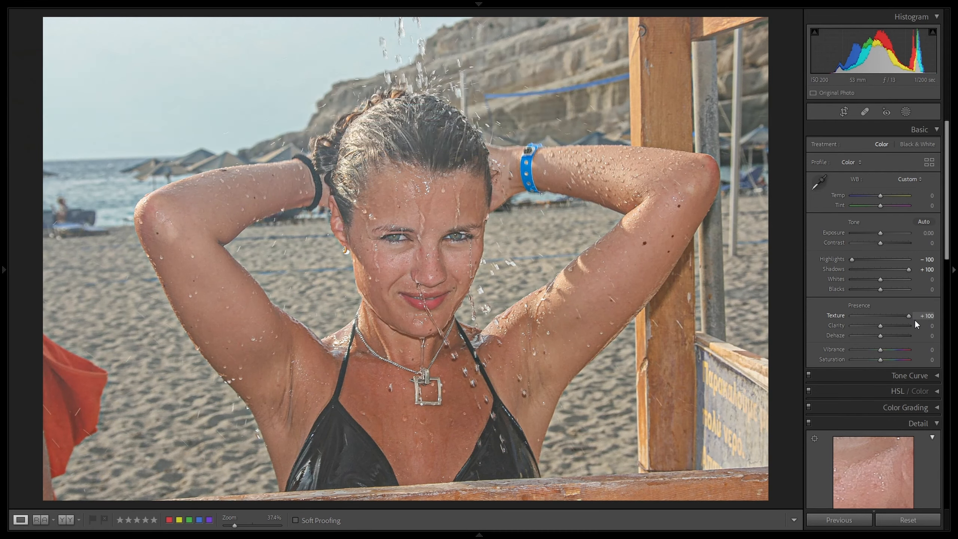
{"action": "left_click", "coordinate": [399, 240]}
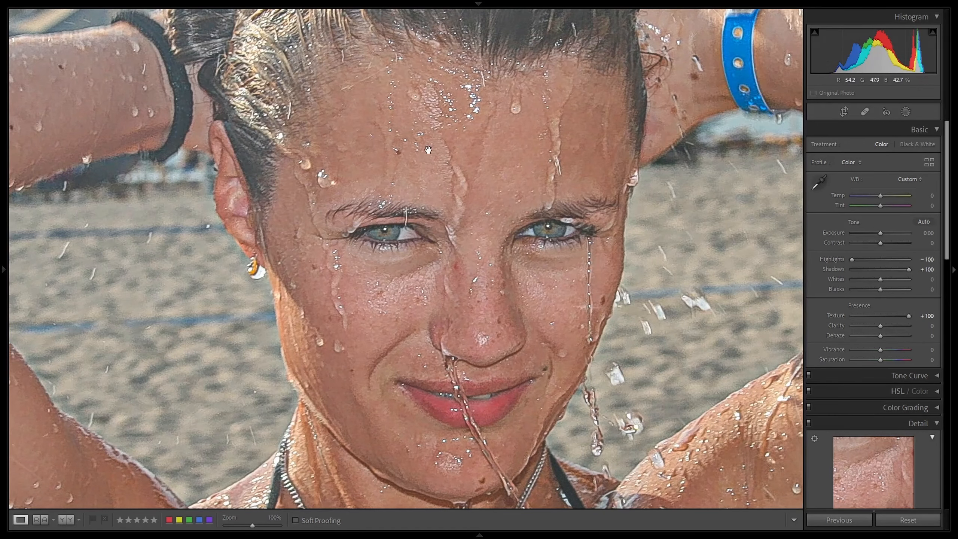
{"action": "left_click_drag", "start_coordinate": [903, 317], "coordinate": [880, 315]}
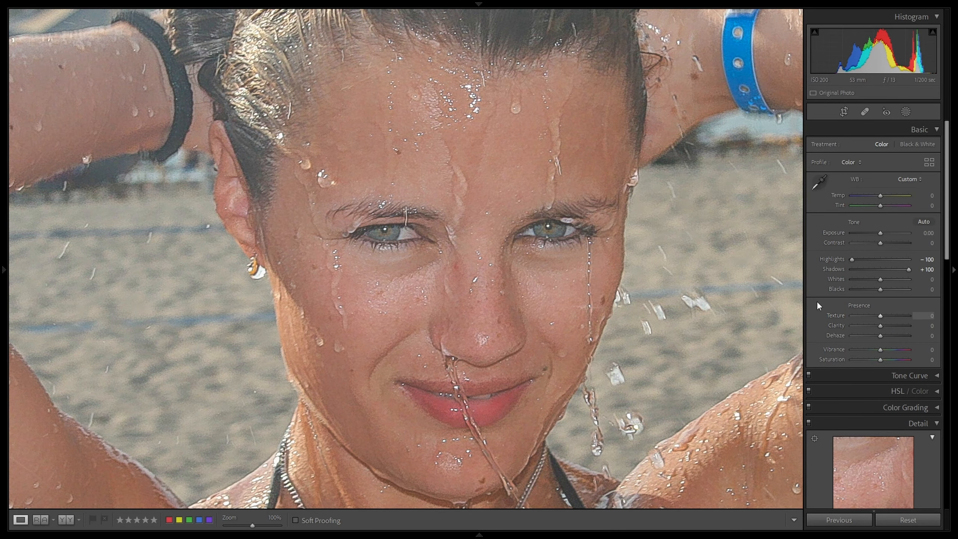
{"action": "left_click", "coordinate": [414, 175]}
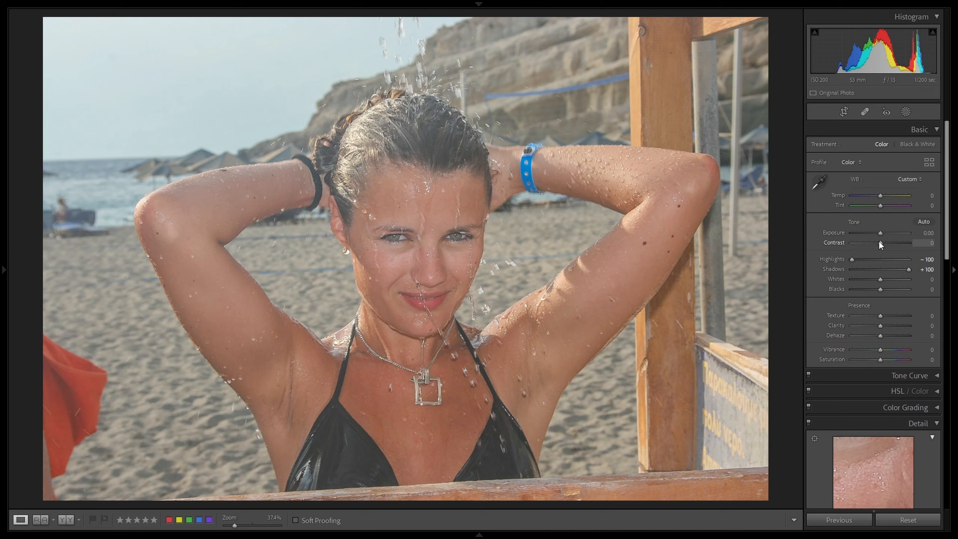
- Set the portrait's Contrast to +28 and check the face close up
{"action": "mouse_move", "coordinate": [881, 243]}
{"action": "left_mouse_down"}
{"action": "mouse_move", "coordinate": [903, 244]}
{"action": "mouse_move", "coordinate": [889, 246]}
{"action": "left_mouse_up"}
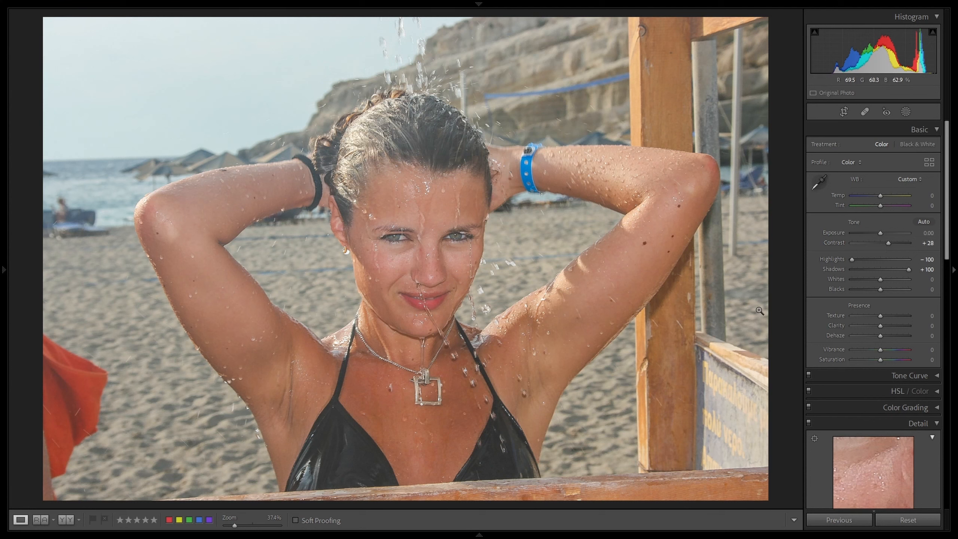
{"action": "left_click", "coordinate": [398, 240]}
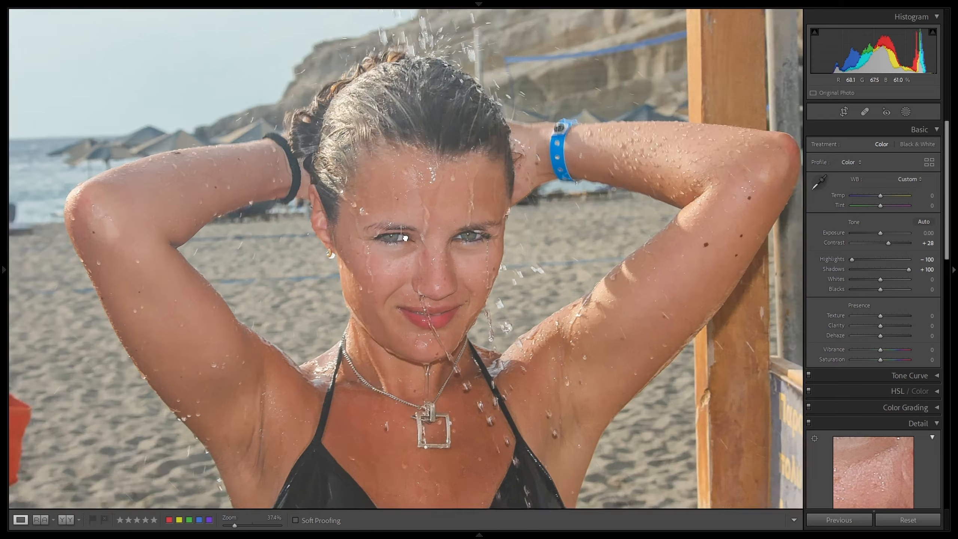
{"action": "left_click", "coordinate": [396, 306]}
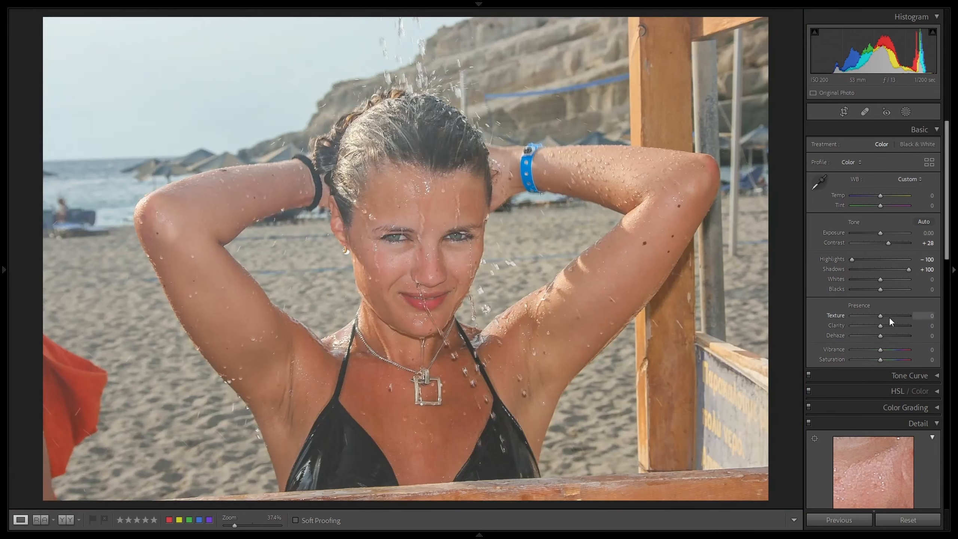
- Set the portrait's Clarity to +56 and inspect the face at 100% zoom
{"action": "mouse_move", "coordinate": [880, 326]}
{"action": "left_mouse_down"}
{"action": "mouse_move", "coordinate": [907, 327]}
{"action": "mouse_move", "coordinate": [880, 328]}
{"action": "mouse_move", "coordinate": [895, 331]}
{"action": "left_mouse_up"}
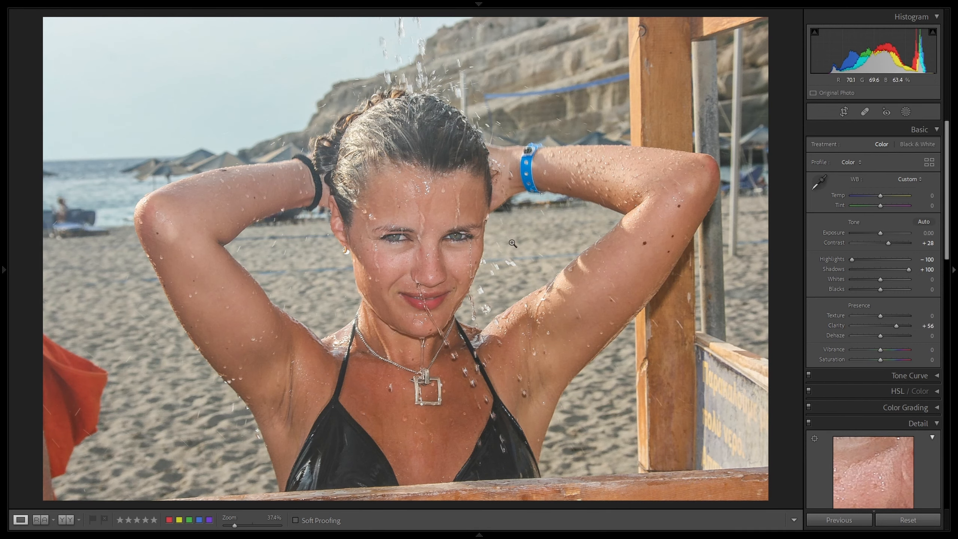
{"action": "left_click", "coordinate": [429, 245]}
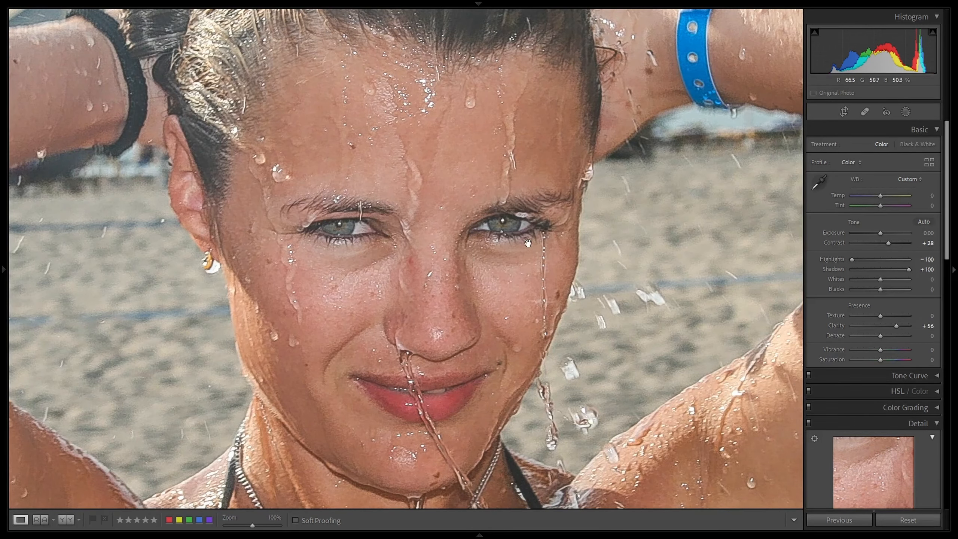
{"action": "left_click", "coordinate": [467, 189]}
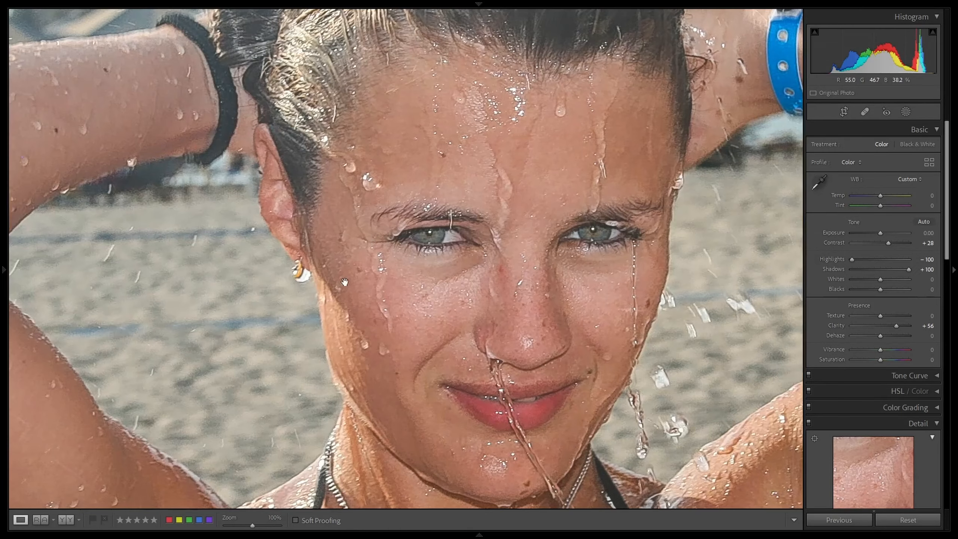
{"action": "left_click", "coordinate": [358, 257]}
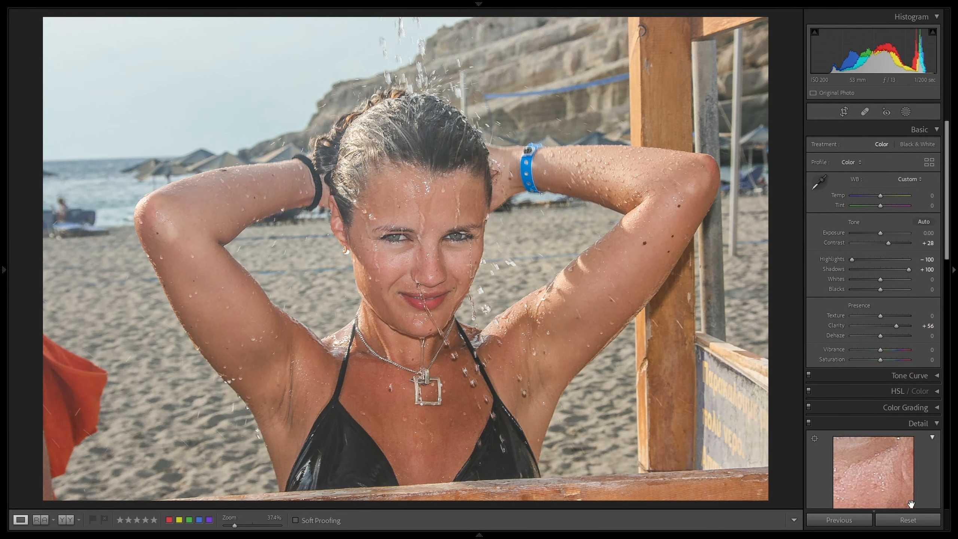
- Compare the edited portrait with the original by resetting all adjustments and undoing the reset, twice
{"action": "left_click", "coordinate": [908, 521]}
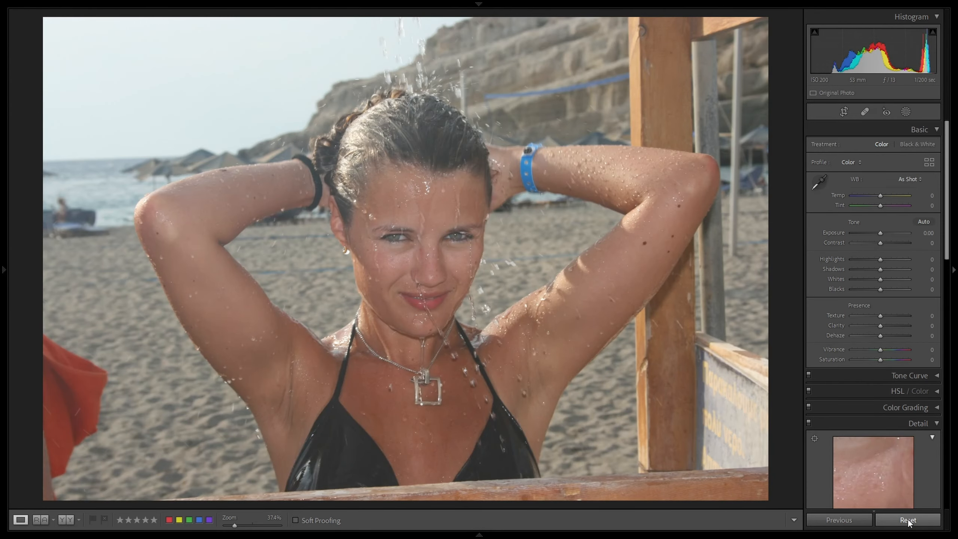
{"action": "key", "text": "ctrl+z"}
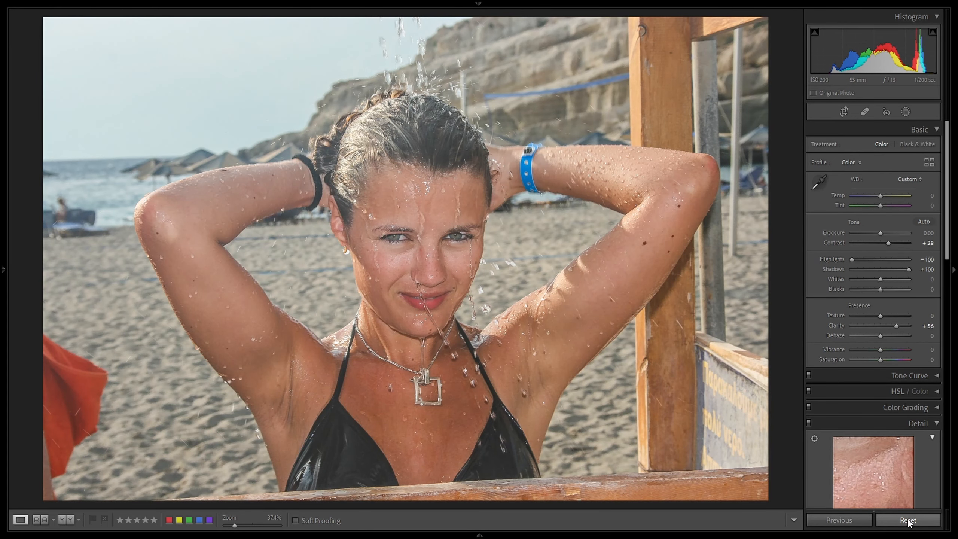
{"action": "left_click", "coordinate": [908, 520]}
{"action": "key", "text": "ctrl+z"}
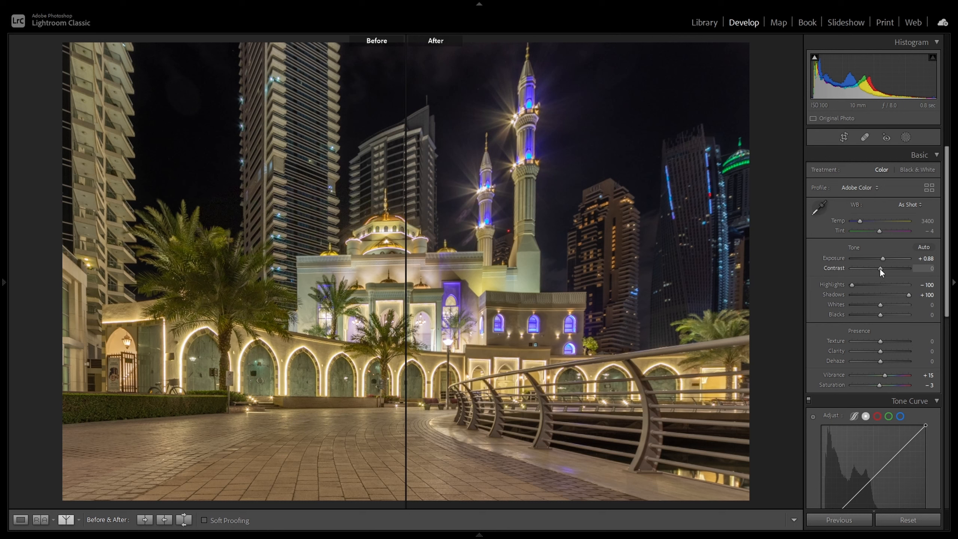
- Try a higher Contrast on the night mosque photo and reset it to 0
{"action": "mouse_move", "coordinate": [880, 268]}
{"action": "left_mouse_down"}
{"action": "mouse_move", "coordinate": [896, 268]}
{"action": "mouse_move", "coordinate": [888, 268]}
{"action": "left_mouse_up"}
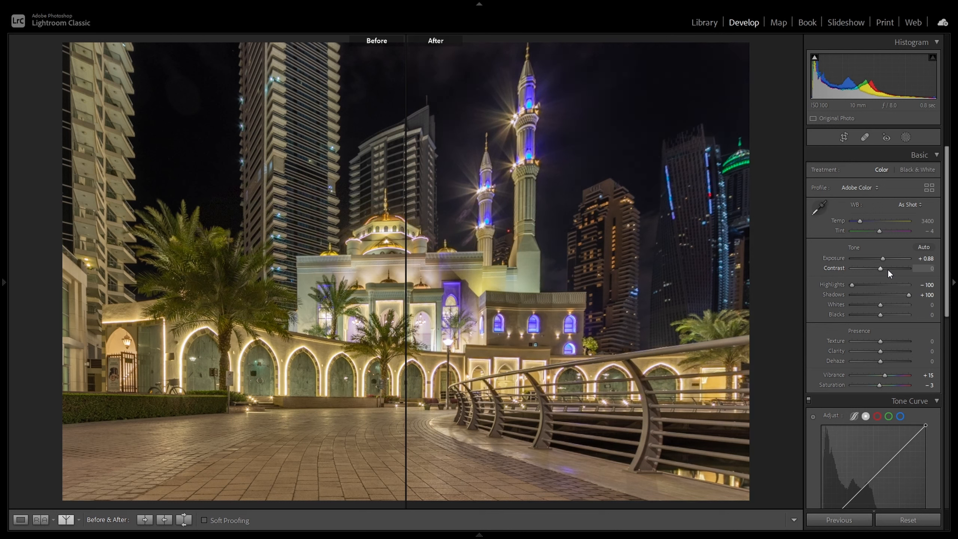
{"action": "double_click", "coordinate": [888, 269]}
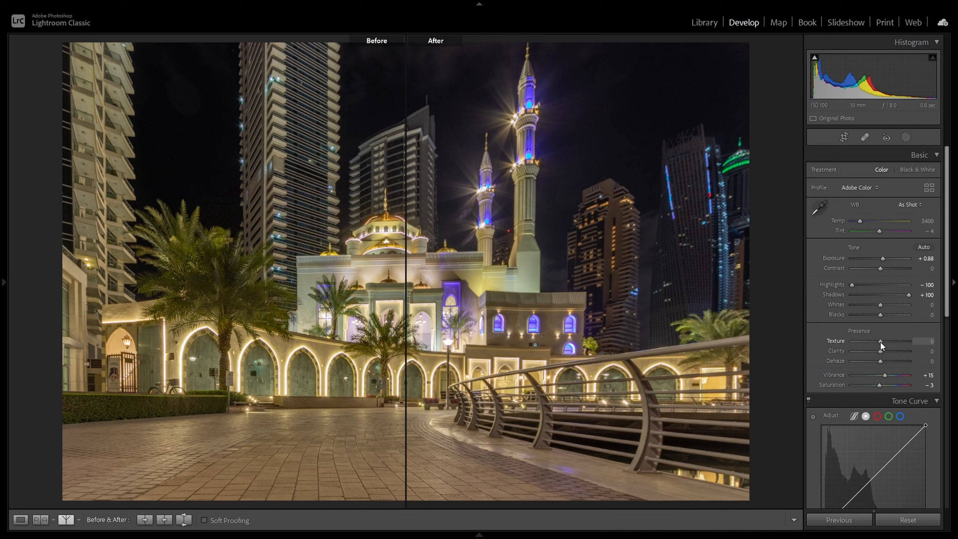
- Try Texture at +82 on the mosque photo and zoom in on the facade and palms in the before/after view
{"action": "mouse_move", "coordinate": [880, 341]}
{"action": "left_mouse_down"}
{"action": "mouse_move", "coordinate": [909, 343]}
{"action": "mouse_move", "coordinate": [884, 342]}
{"action": "left_mouse_up"}
{"action": "left_click", "coordinate": [490, 324]}
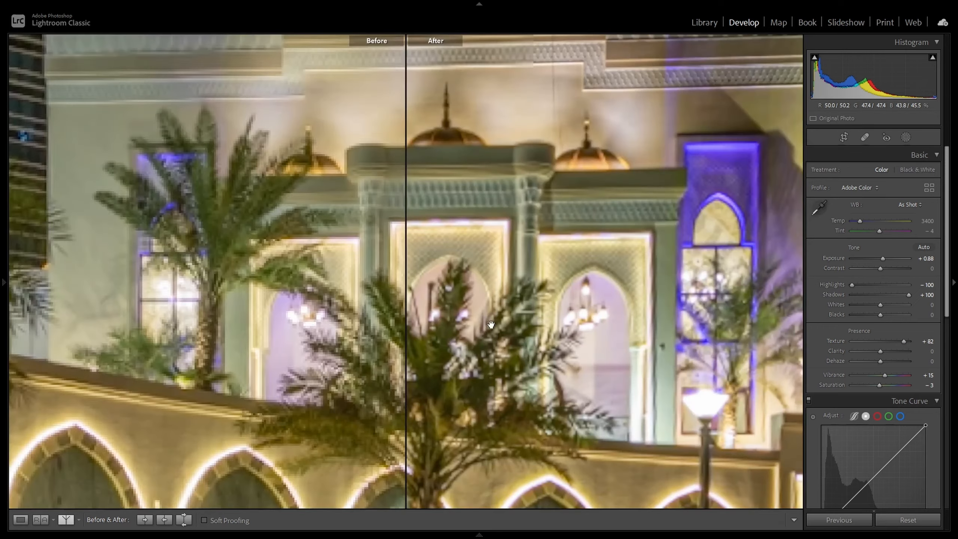
{"action": "left_click_drag", "start_coordinate": [572, 387], "coordinate": [534, 343]}
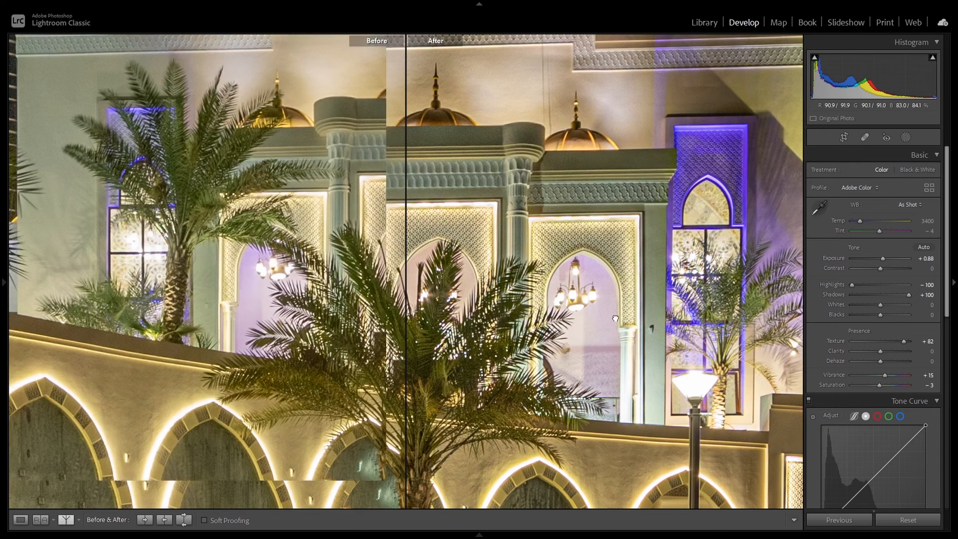
- Compare the plaza paving and curved railing before and after the Texture change, then show the whole photo
{"action": "scroll", "coordinate": [615, 318], "scroll_direction": "down", "scroll_amount": 10}
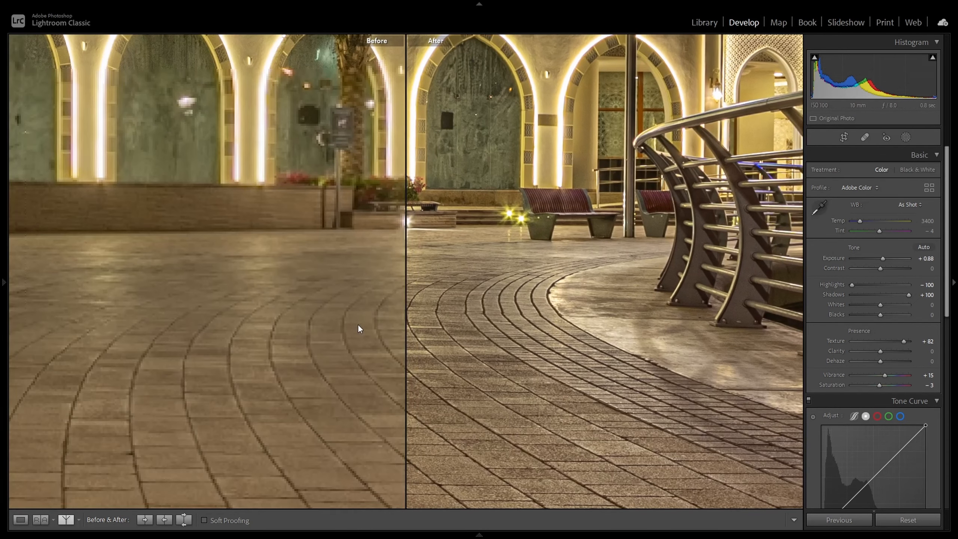
{"action": "scroll", "coordinate": [488, 388], "scroll_direction": "up", "scroll_amount": 5}
{"action": "left_click_drag", "start_coordinate": [494, 389], "coordinate": [317, 235]}
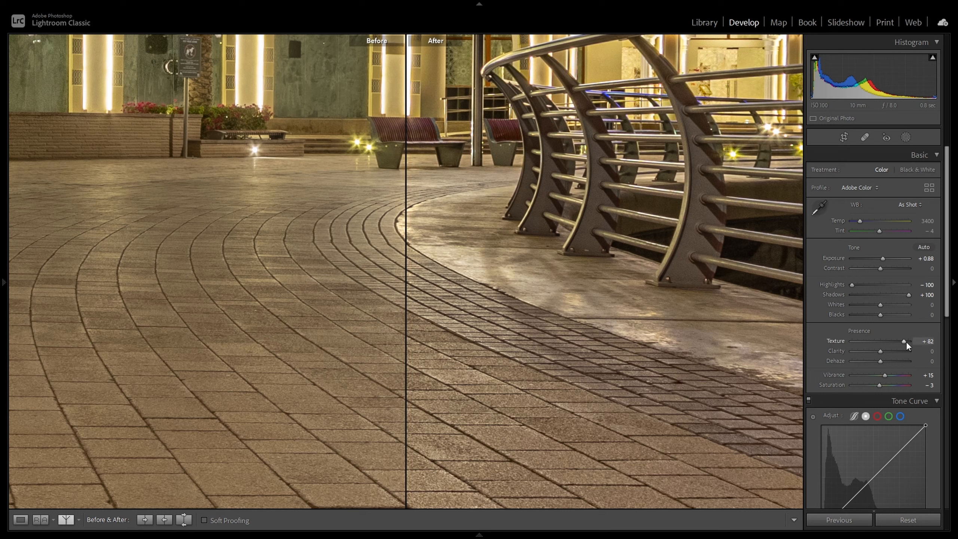
{"action": "left_click", "coordinate": [471, 453]}
{"action": "left_click_drag", "start_coordinate": [520, 462], "coordinate": [475, 412]}
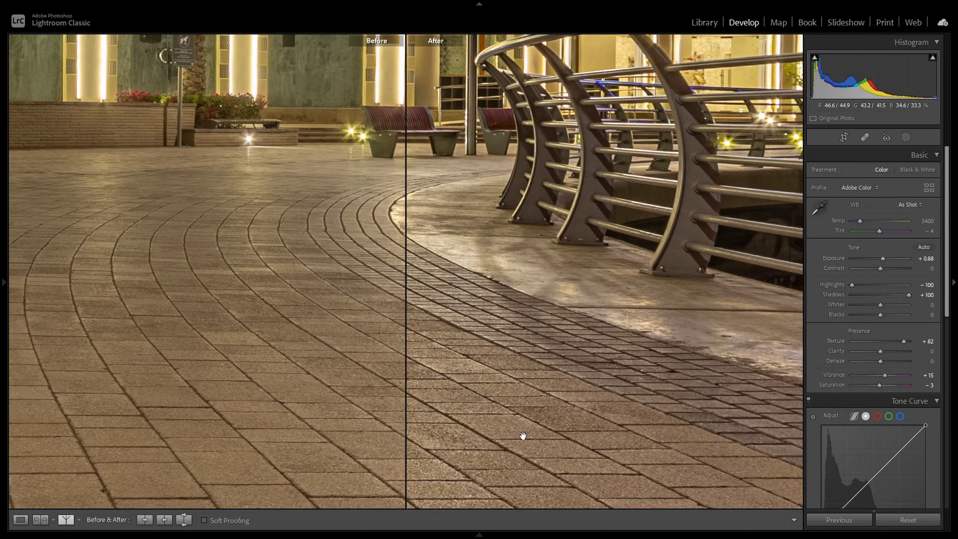
{"action": "left_click", "coordinate": [508, 372]}
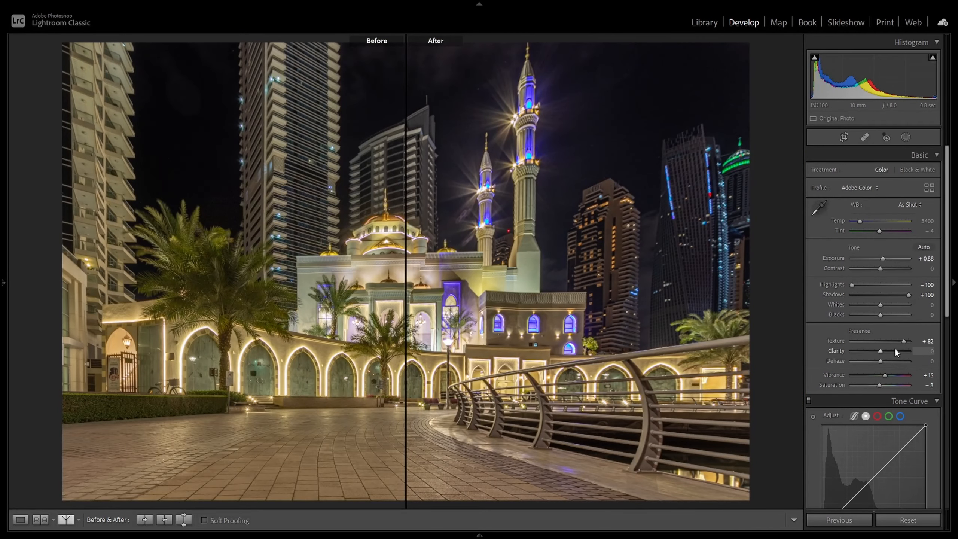
- Reset the mosque photo's Texture to 0, set Clarity to +100 and compare the plaza paving close up
{"action": "double_click", "coordinate": [902, 339]}
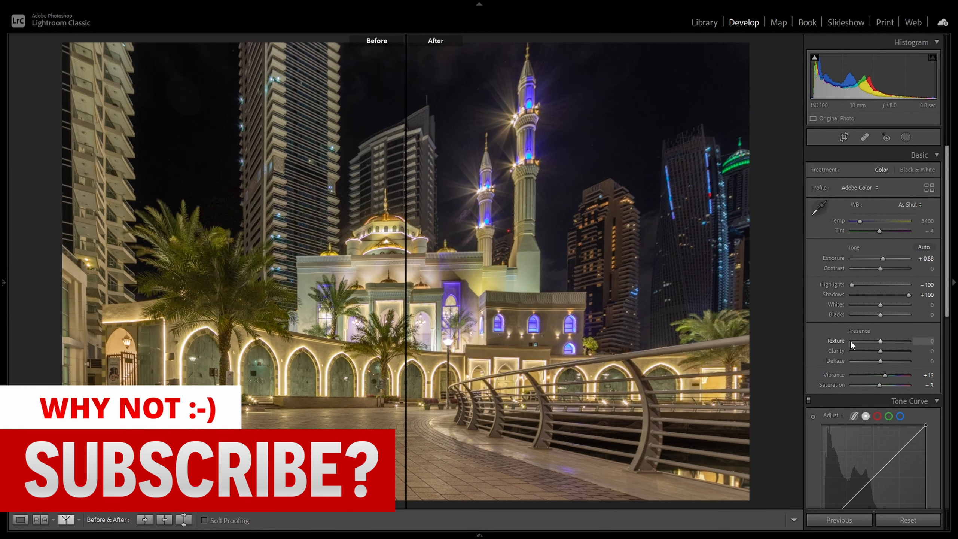
{"action": "left_click_drag", "start_coordinate": [882, 352], "coordinate": [904, 359]}
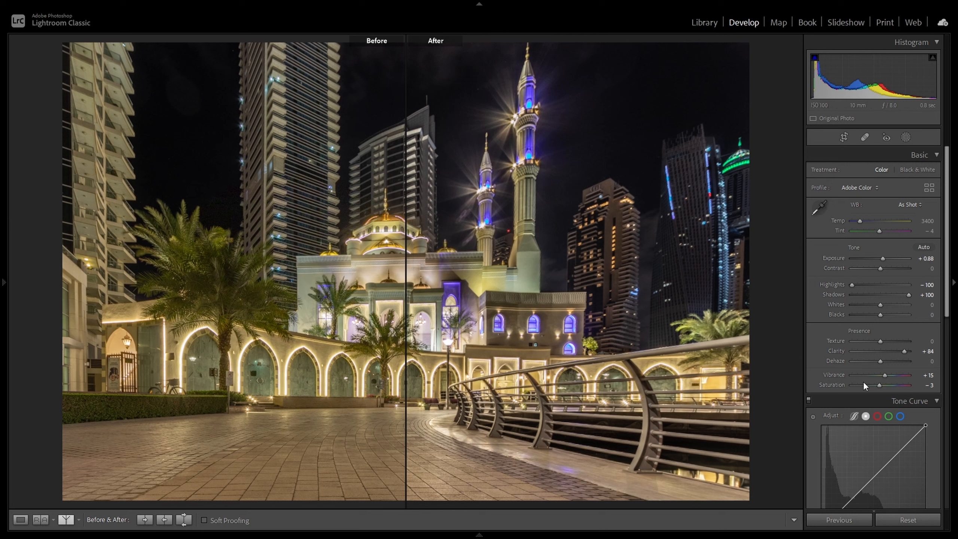
{"action": "left_click_drag", "start_coordinate": [903, 352], "coordinate": [928, 358]}
{"action": "left_click", "coordinate": [430, 425]}
{"action": "left_click_drag", "start_coordinate": [594, 396], "coordinate": [433, 292]}
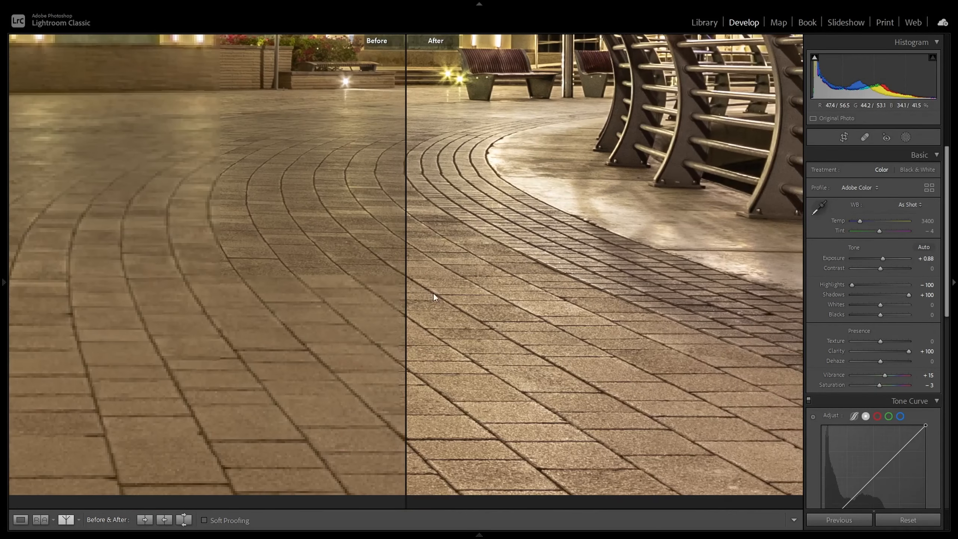
- Compare the paving, curved railing and mosque facade before and after the Clarity change, then show the whole photo
{"action": "left_click_drag", "start_coordinate": [327, 204], "coordinate": [341, 261]}
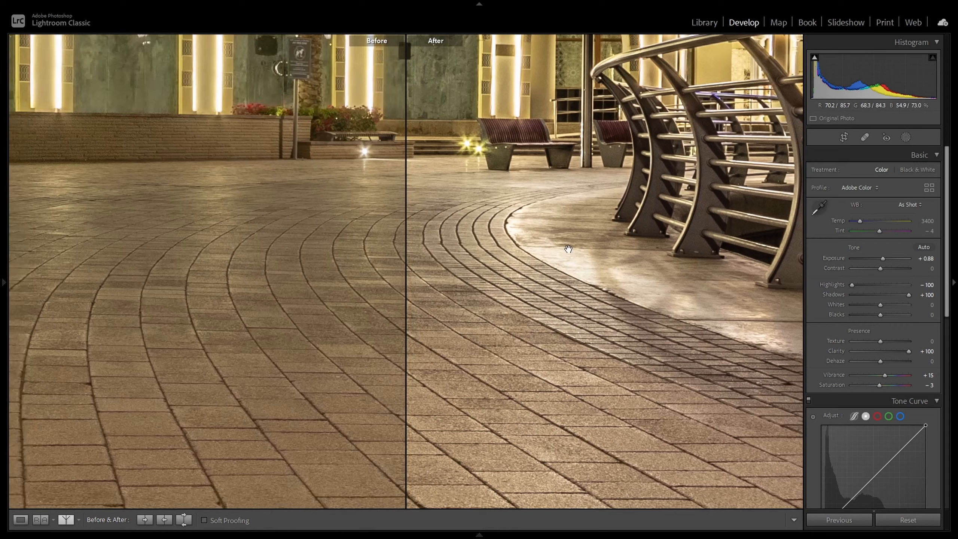
{"action": "left_click_drag", "start_coordinate": [578, 168], "coordinate": [504, 408]}
{"action": "left_click_drag", "start_coordinate": [567, 108], "coordinate": [464, 461]}
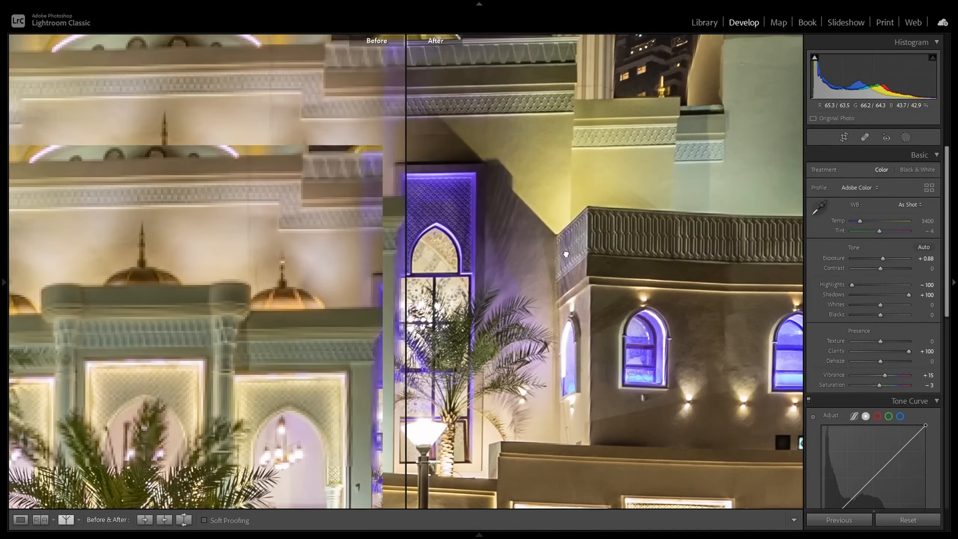
{"action": "left_click_drag", "start_coordinate": [592, 115], "coordinate": [547, 264]}
{"action": "left_click_drag", "start_coordinate": [591, 146], "coordinate": [445, 423]}
{"action": "left_click", "coordinate": [445, 422]}
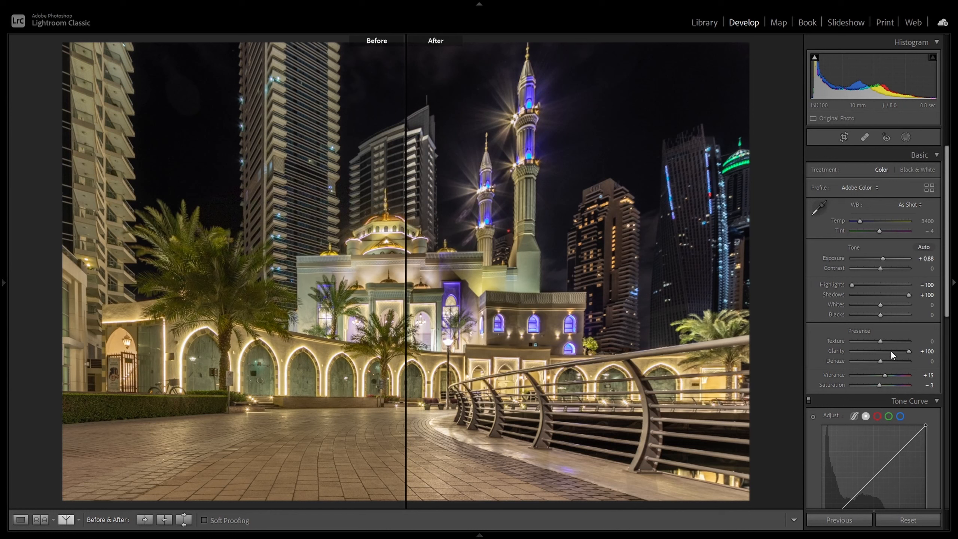
- Try Texture at +100 together with full Clarity on the mosque photo and compare it close up in the before/after view
{"action": "left_click_drag", "start_coordinate": [881, 342], "coordinate": [898, 345]}
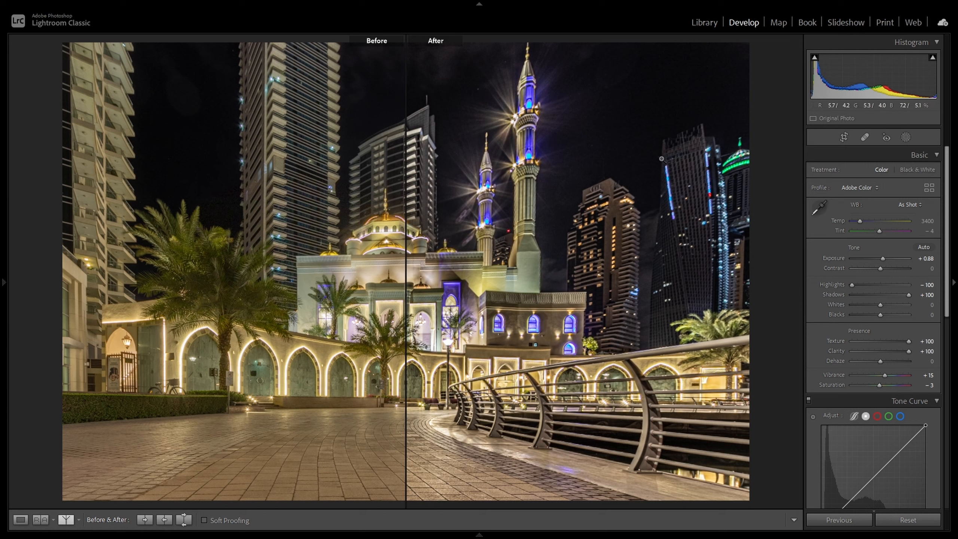
{"action": "left_click", "coordinate": [485, 321]}
{"action": "left_click_drag", "start_coordinate": [714, 414], "coordinate": [587, 349]}
{"action": "left_click", "coordinate": [665, 367]}
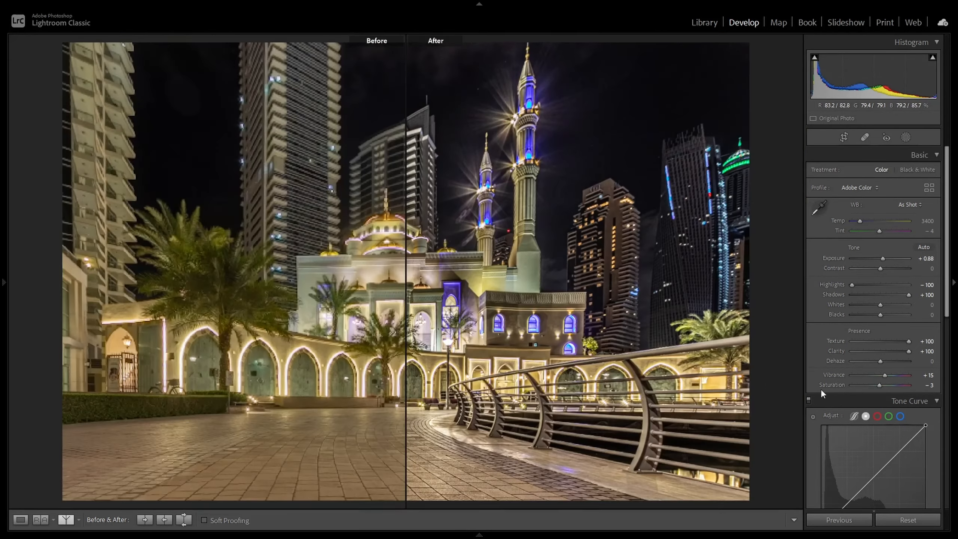
- Set the mosque photo's Texture to +25 and Clarity to +67, compare the paving close up, and leave the before/after view
{"action": "left_click_drag", "start_coordinate": [901, 341], "coordinate": [889, 340]}
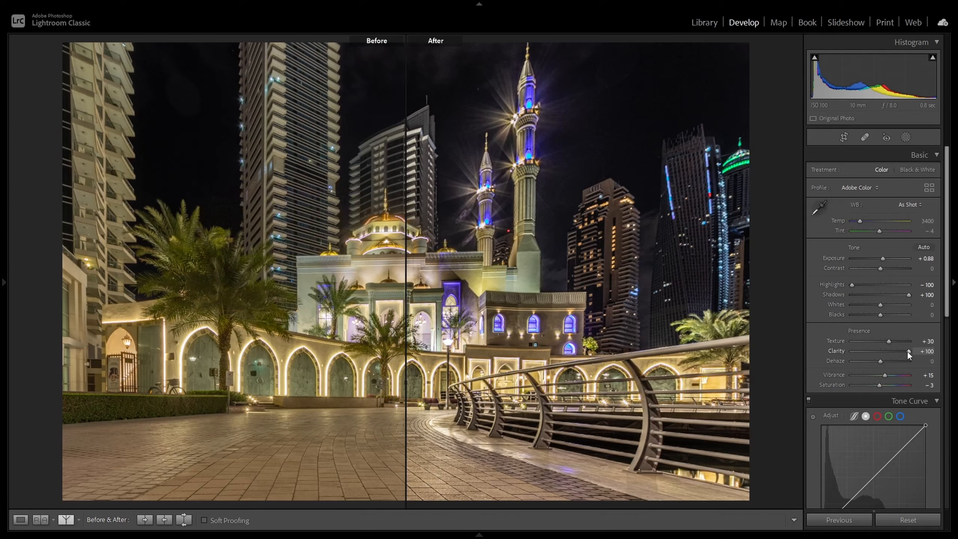
{"action": "left_click_drag", "start_coordinate": [897, 351], "coordinate": [888, 341]}
{"action": "left_click_drag", "start_coordinate": [896, 351], "coordinate": [899, 351]}
{"action": "left_click", "coordinate": [341, 434]}
{"action": "left_click_drag", "start_coordinate": [637, 430], "coordinate": [474, 434]}
{"action": "left_click", "coordinate": [652, 346]}
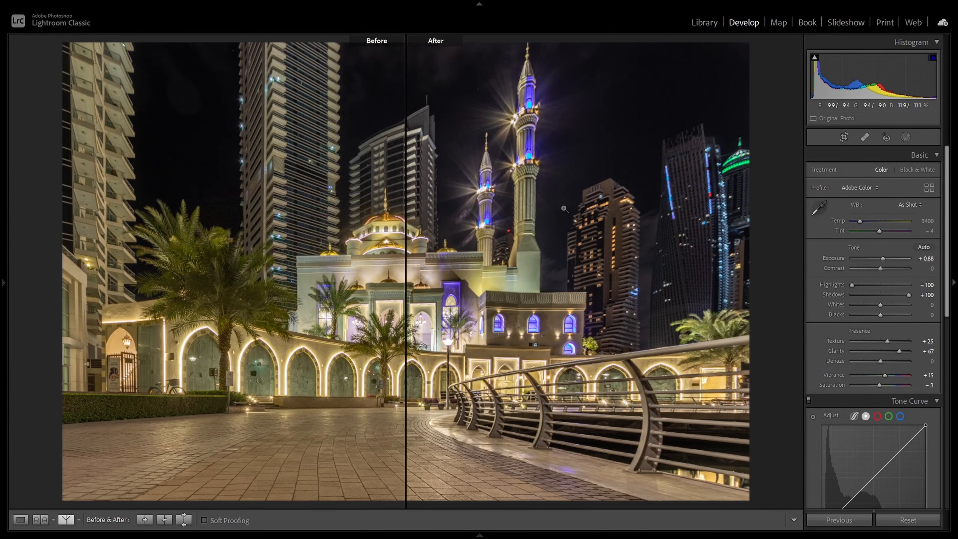
{"action": "key", "text": "y"}
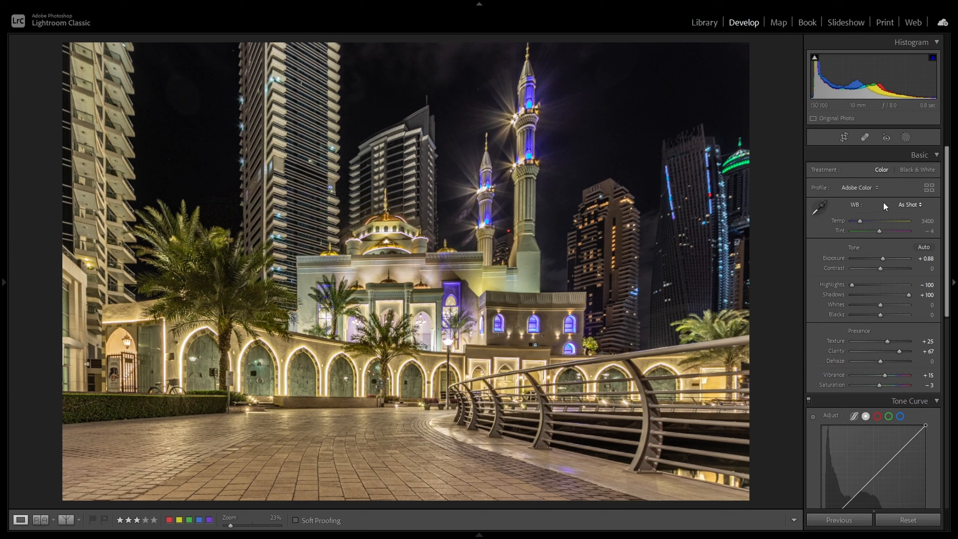
- Add a wide radial gradient mask over the foreground plaza paving and hide its color overlay
{"action": "left_click", "coordinate": [909, 138]}
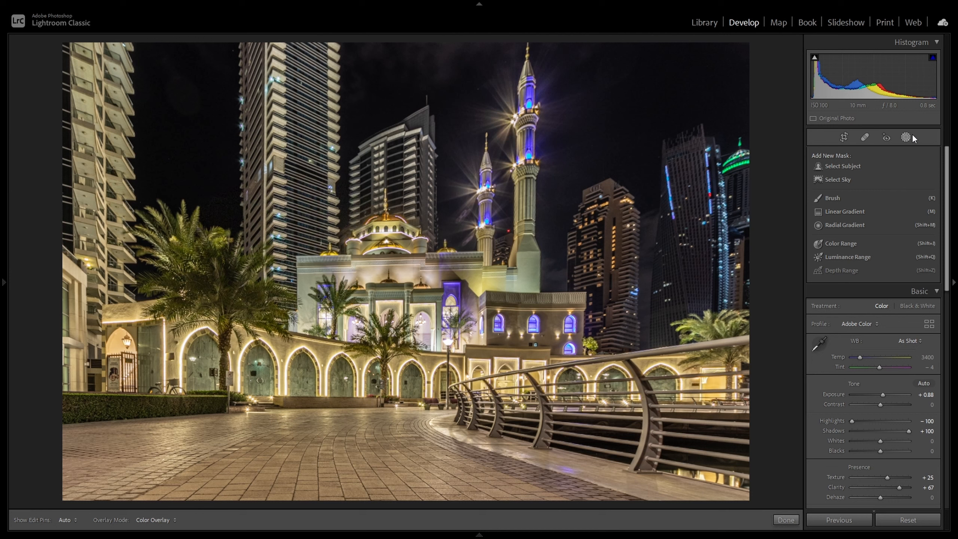
{"action": "left_click", "coordinate": [849, 224]}
{"action": "left_click_drag", "start_coordinate": [367, 479], "coordinate": [674, 420]}
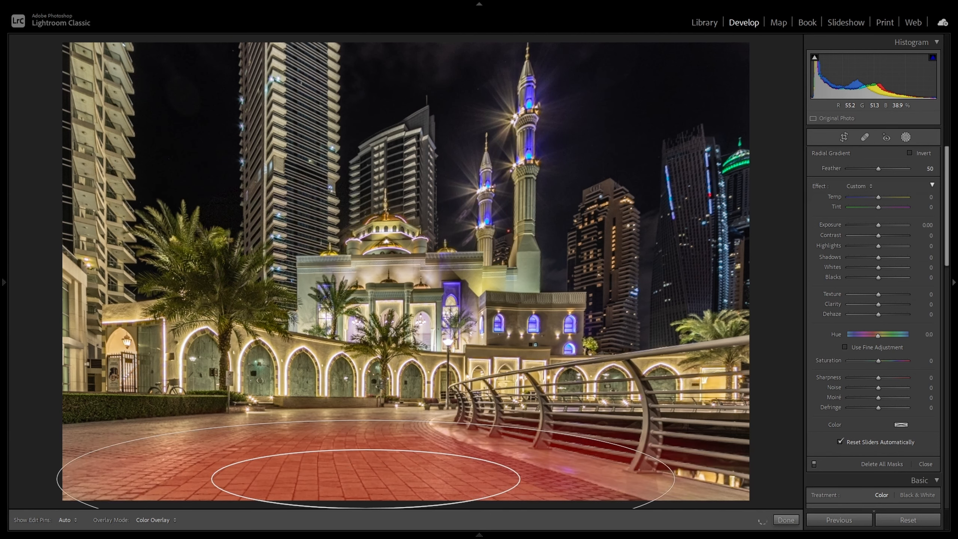
{"action": "left_click_drag", "start_coordinate": [366, 479], "coordinate": [375, 485]}
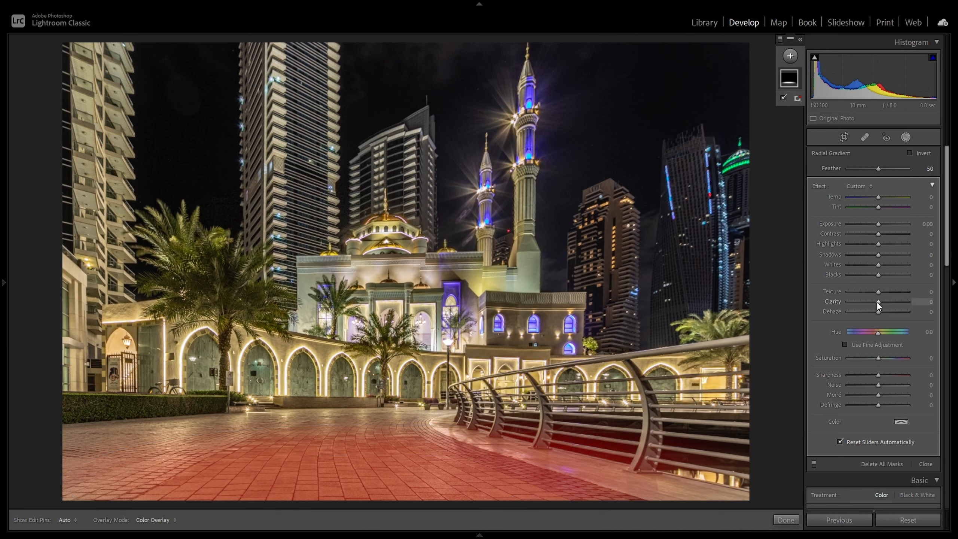
{"action": "key", "text": "o"}
- Set the paving mask's Texture and Clarity to 100, raise its Exposure slightly, and finish masking
{"action": "left_click_drag", "start_coordinate": [923, 312], "coordinate": [945, 313]}
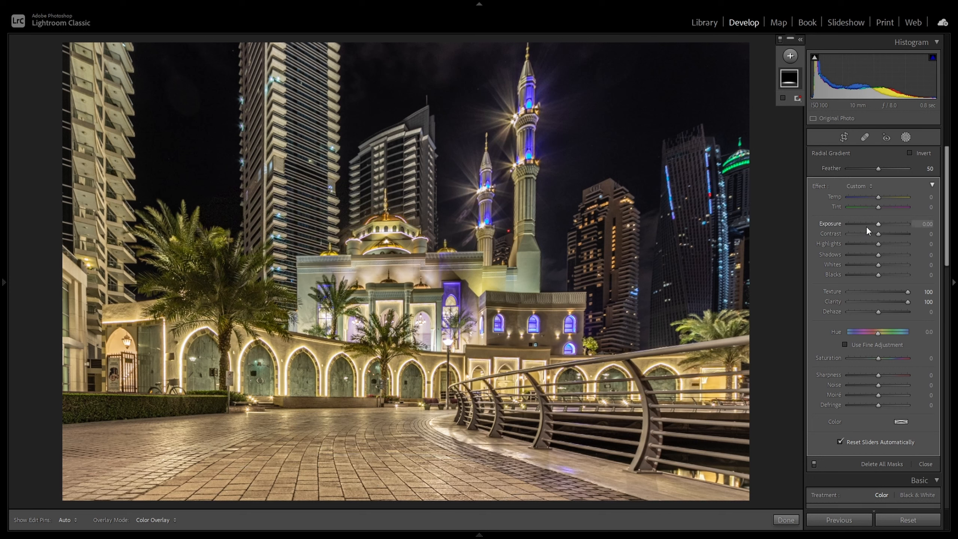
{"action": "left_click_drag", "start_coordinate": [877, 224], "coordinate": [879, 224]}
{"action": "left_click", "coordinate": [783, 520]}
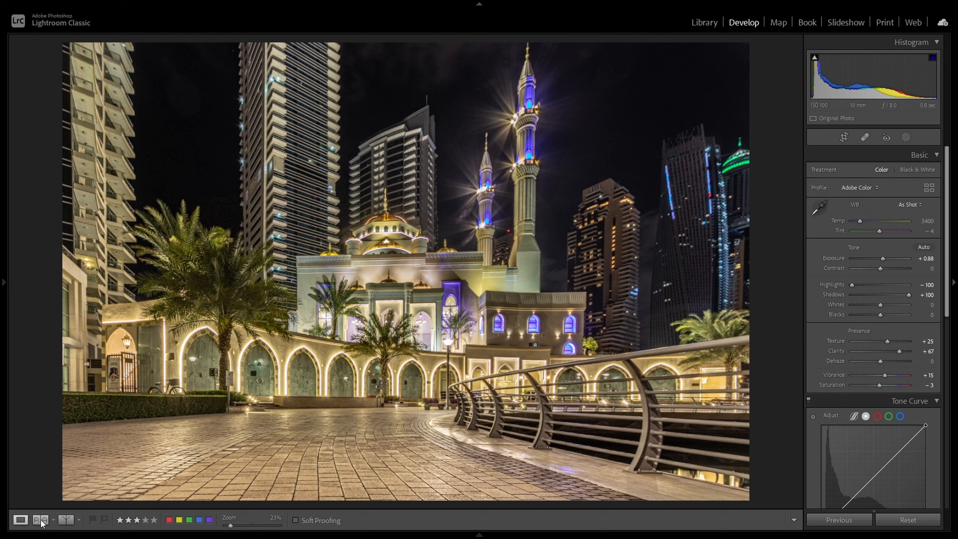
- Compare the plaza paving and curved railing close up in the split before/after view with the mask applied
{"action": "left_click", "coordinate": [65, 520]}
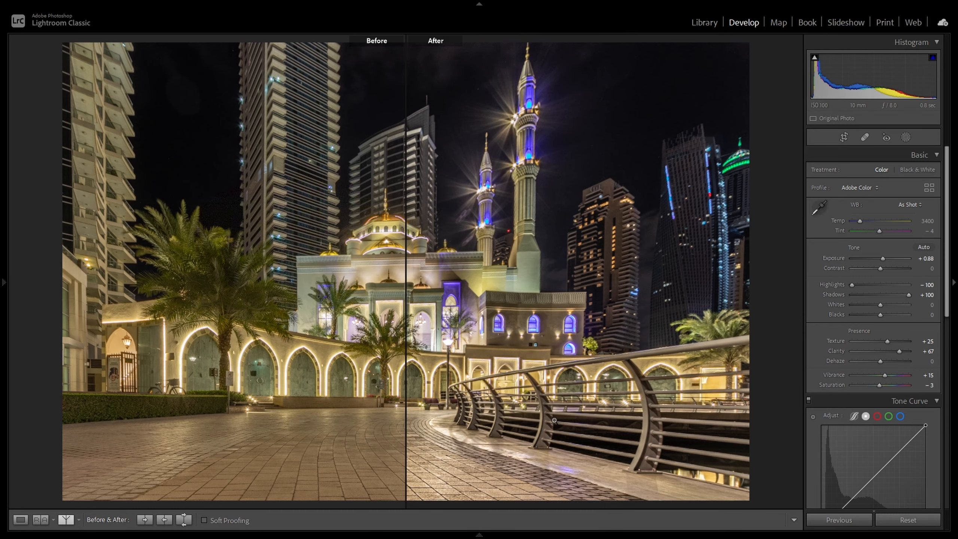
{"action": "left_click", "coordinate": [479, 451]}
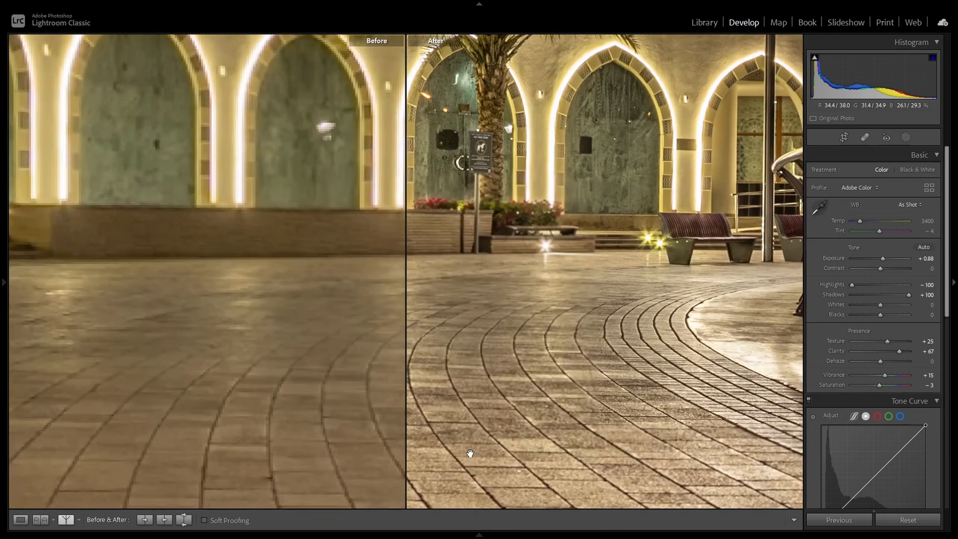
{"action": "left_click_drag", "start_coordinate": [573, 467], "coordinate": [483, 502]}
{"action": "left_click_drag", "start_coordinate": [652, 279], "coordinate": [503, 235]}
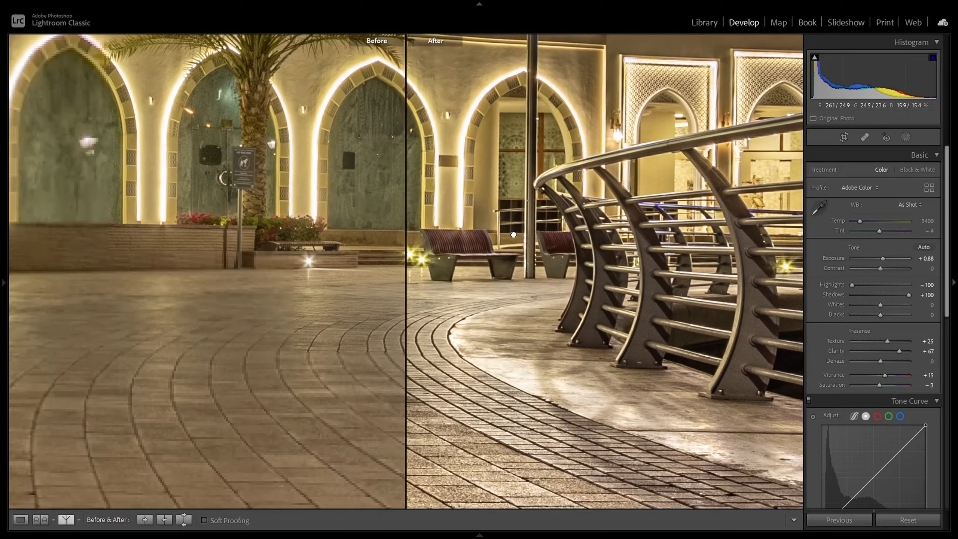
{"action": "left_click_drag", "start_coordinate": [655, 402], "coordinate": [374, 470]}
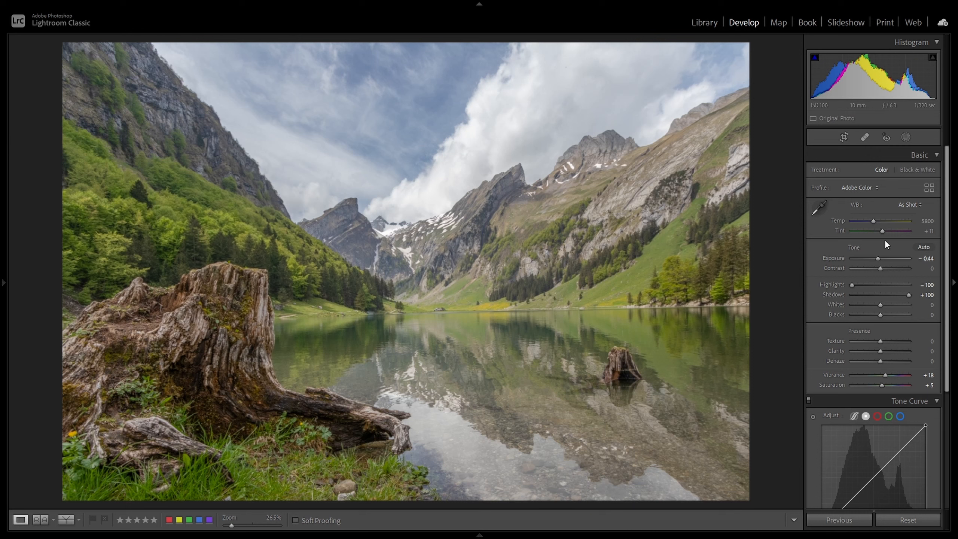
- Set the mountain lake photo's Contrast to +40
{"action": "left_click_drag", "start_coordinate": [880, 268], "coordinate": [891, 270]}
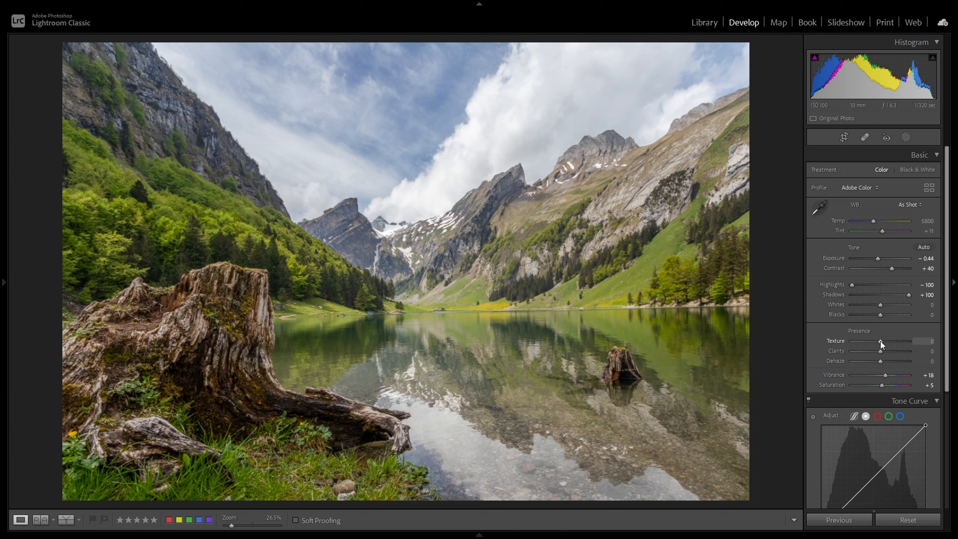
- Try Texture at +100 on the lake photo, inspect the tree stump and surrounding landscape close up, and reset Texture to 0
{"action": "left_click_drag", "start_coordinate": [882, 341], "coordinate": [928, 350]}
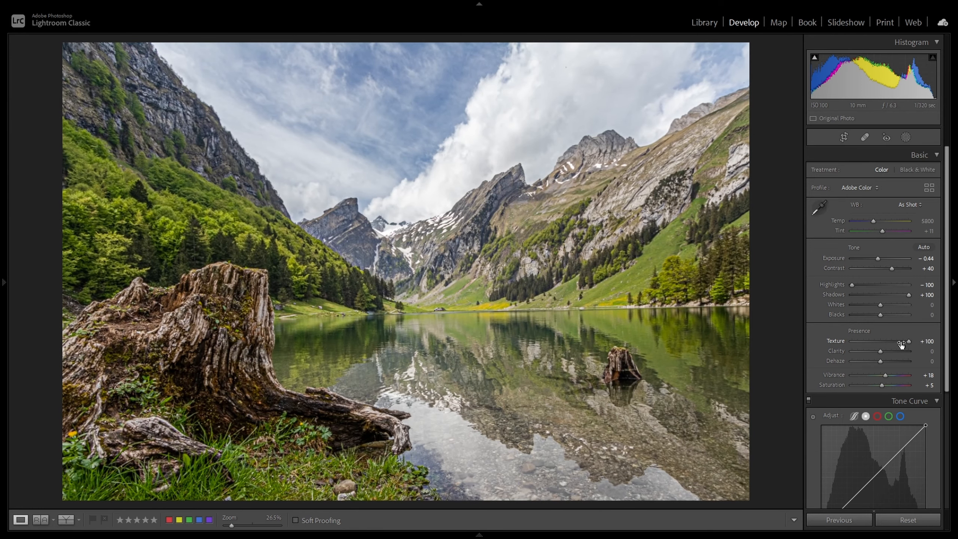
{"action": "left_click", "coordinate": [211, 251]}
{"action": "left_click_drag", "start_coordinate": [527, 315], "coordinate": [286, 49]}
{"action": "left_click_drag", "start_coordinate": [589, 102], "coordinate": [384, 300]}
{"action": "left_click_drag", "start_coordinate": [658, 264], "coordinate": [446, 267]}
{"action": "left_click", "coordinate": [623, 298]}
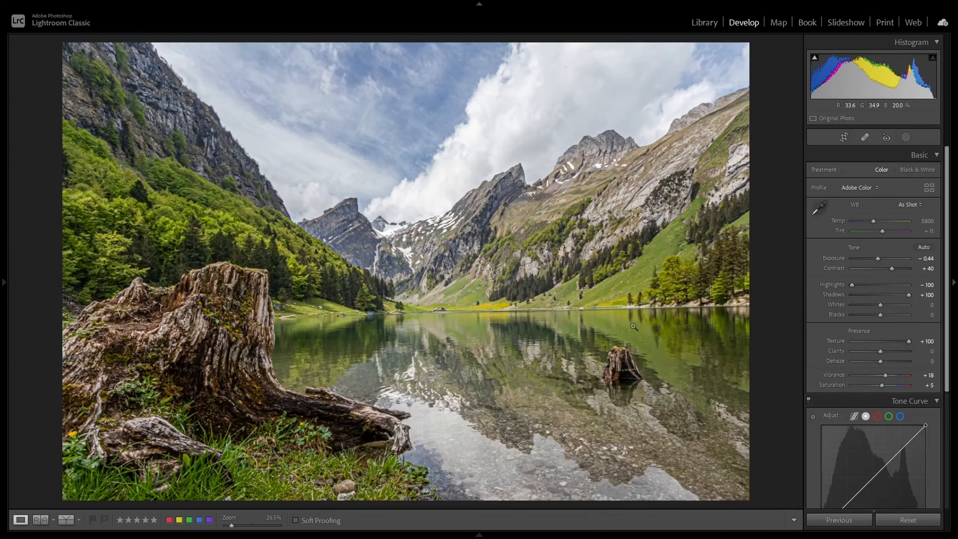
{"action": "left_click", "coordinate": [238, 303]}
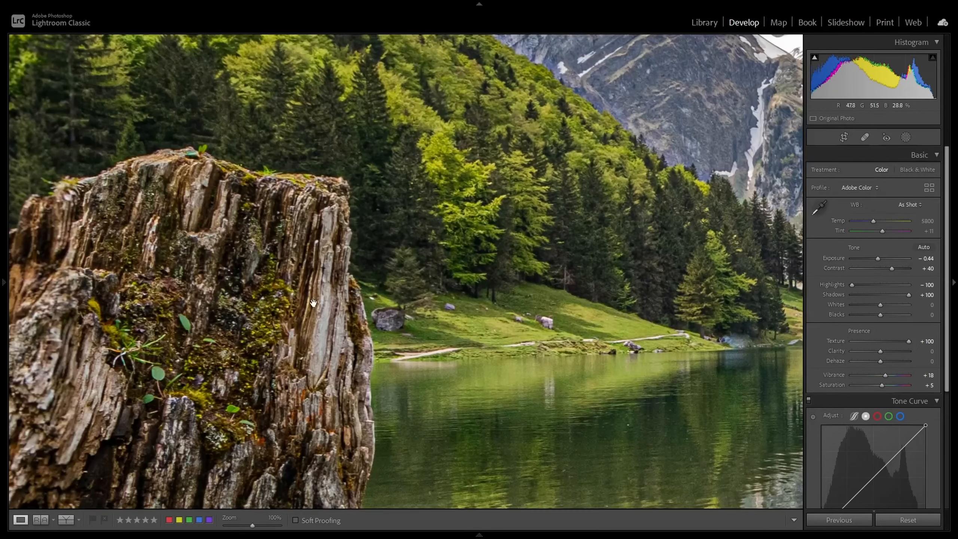
{"action": "left_click", "coordinate": [597, 238]}
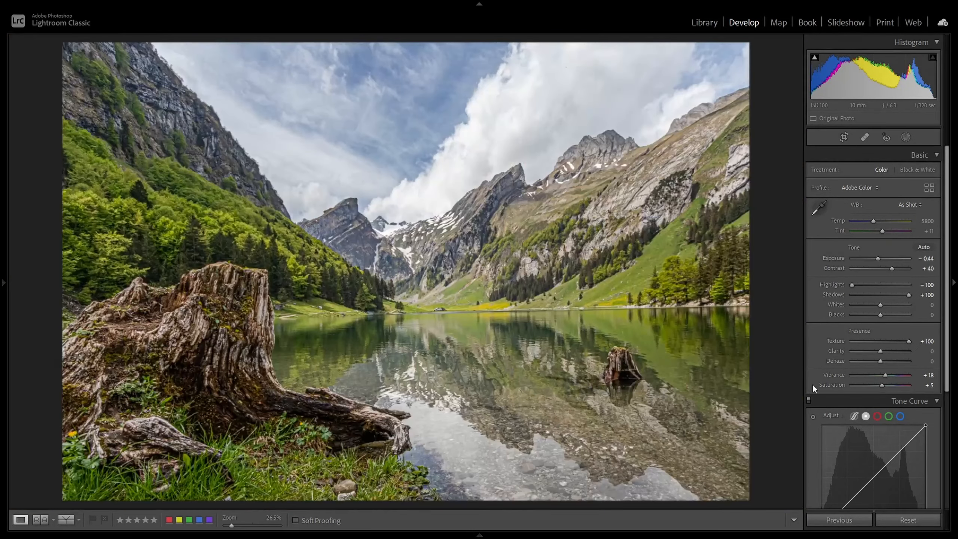
{"action": "double_click", "coordinate": [907, 341]}
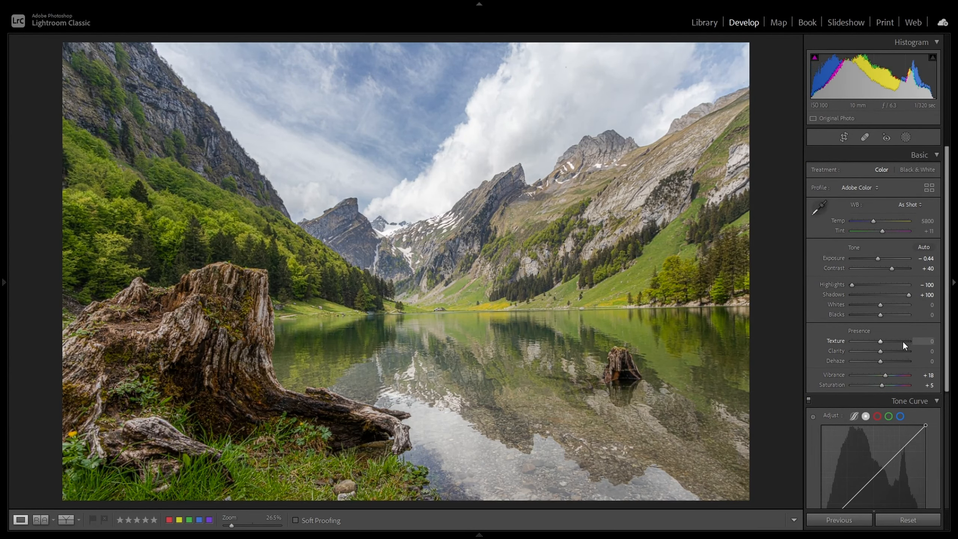
- Try Texture at +21 on the lake photo, inspect the lakeside trees and mountains close up, and reset it to 0
{"action": "left_click_drag", "start_coordinate": [882, 340], "coordinate": [889, 340]}
{"action": "left_click", "coordinate": [375, 276]}
{"action": "left_click", "coordinate": [423, 342]}
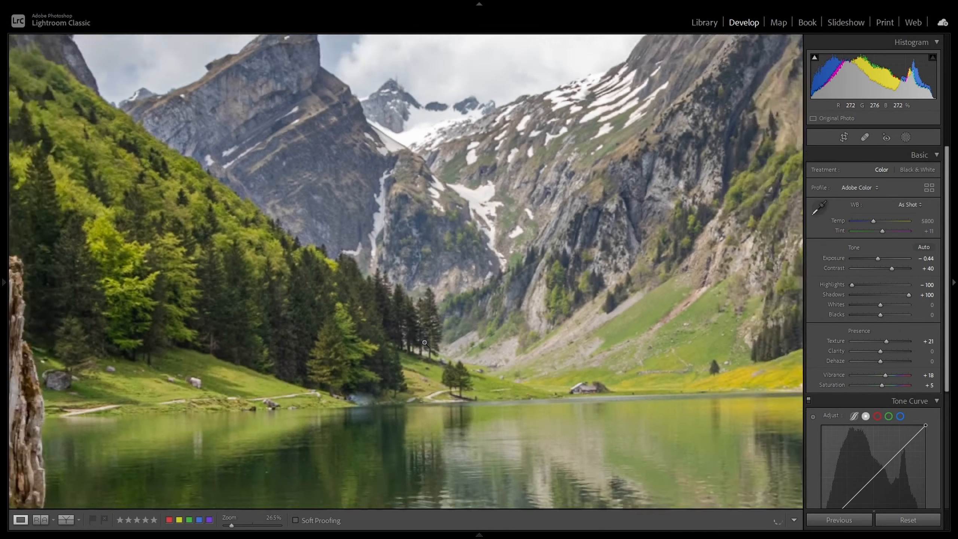
{"action": "double_click", "coordinate": [887, 341]}
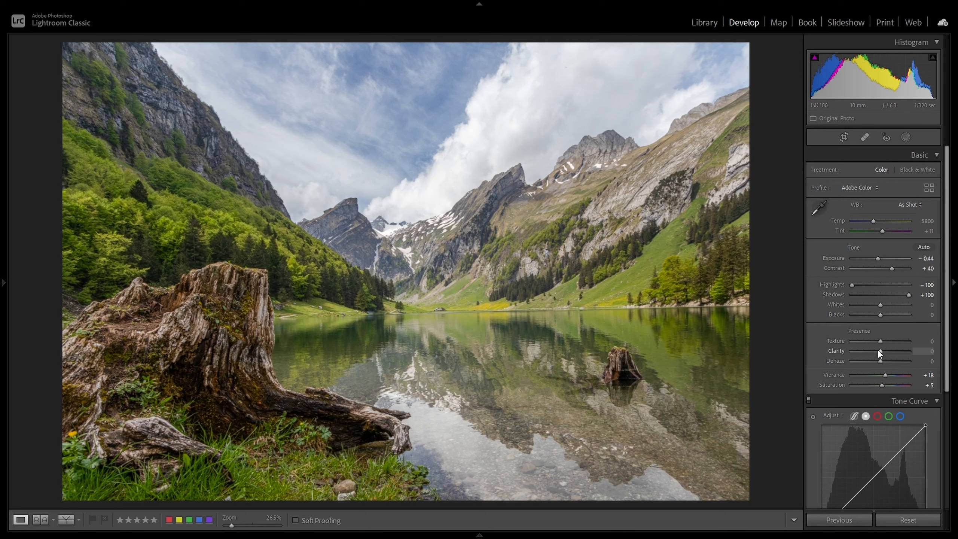
- Try Clarity at +30 and +100 on the lake photo and inspect the lakeside trees close up
{"action": "left_click_drag", "start_coordinate": [881, 351], "coordinate": [889, 351]}
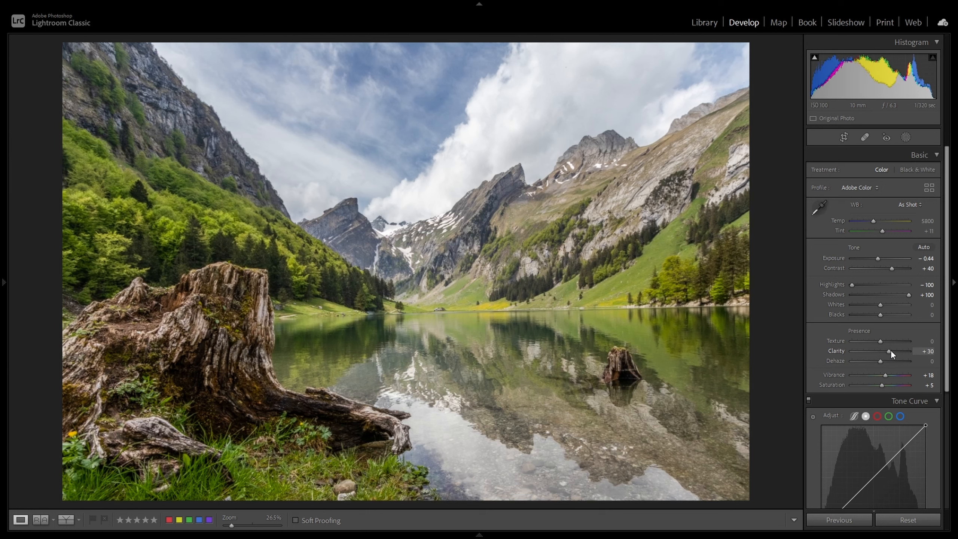
{"action": "left_click_drag", "start_coordinate": [891, 350], "coordinate": [919, 355]}
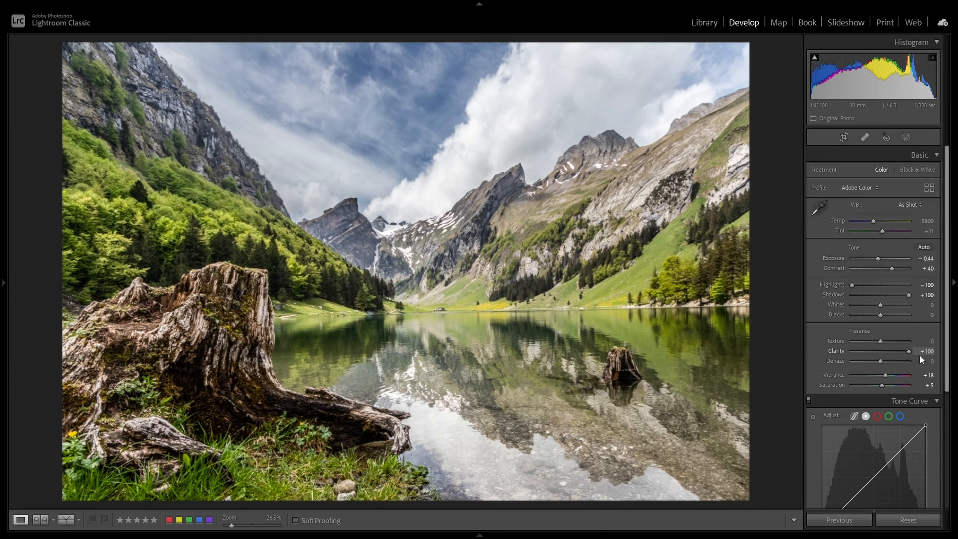
{"action": "left_click", "coordinate": [361, 303]}
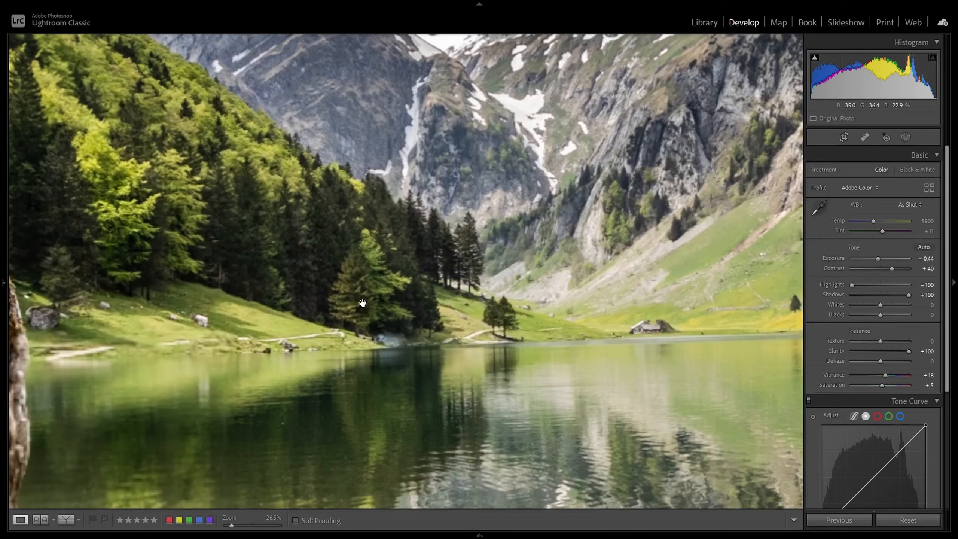
{"action": "left_click", "coordinate": [552, 333]}
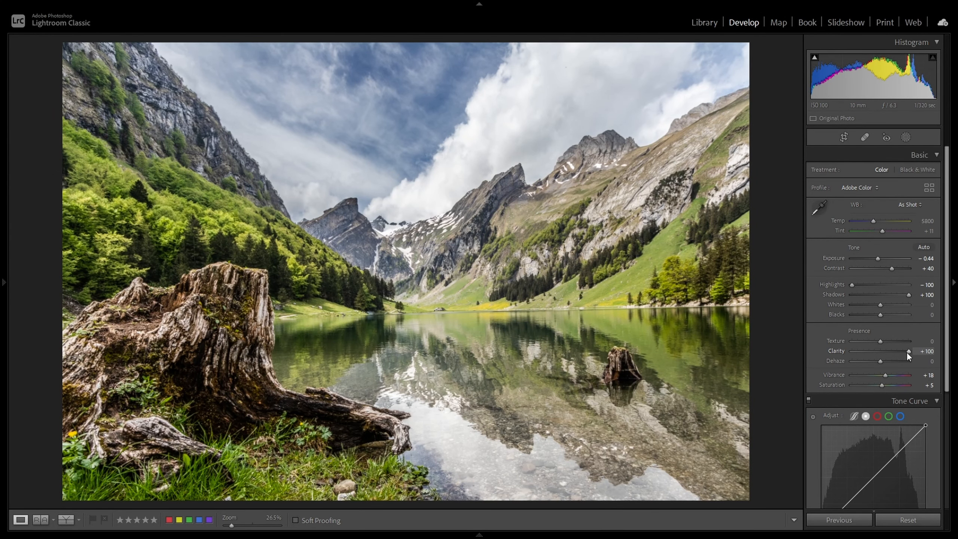
- Set the lake photo's Clarity to +19 and show it side by side with the reference photo
{"action": "left_click_drag", "start_coordinate": [907, 351], "coordinate": [885, 351]}
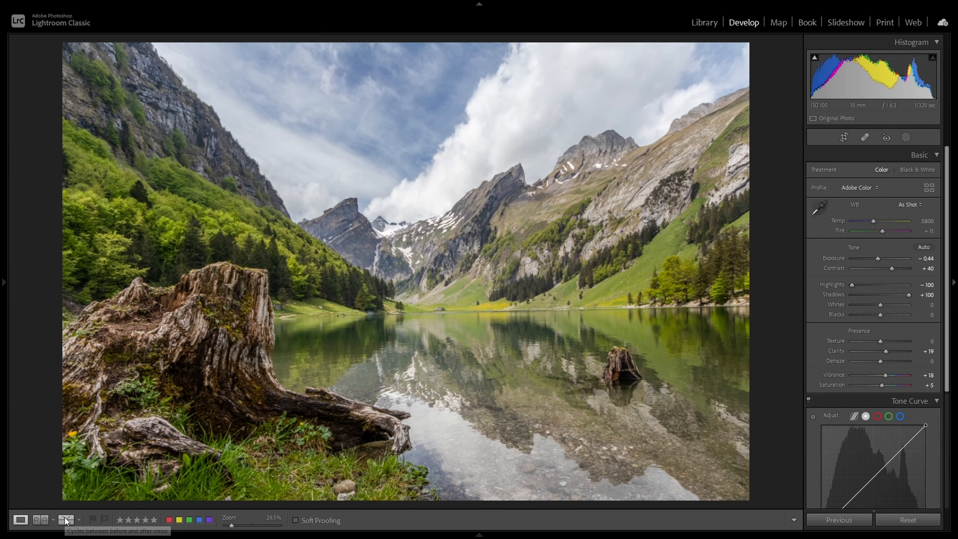
{"action": "left_click", "coordinate": [41, 520]}
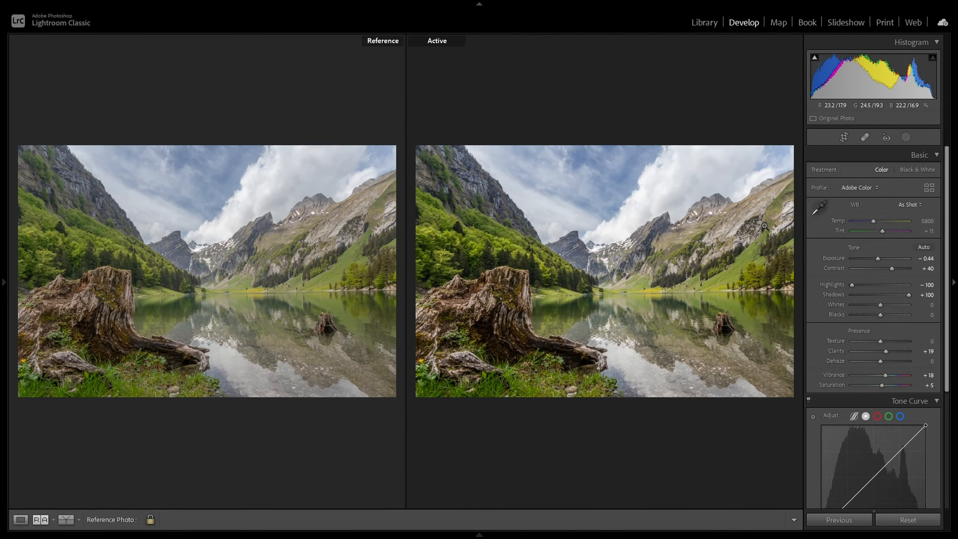